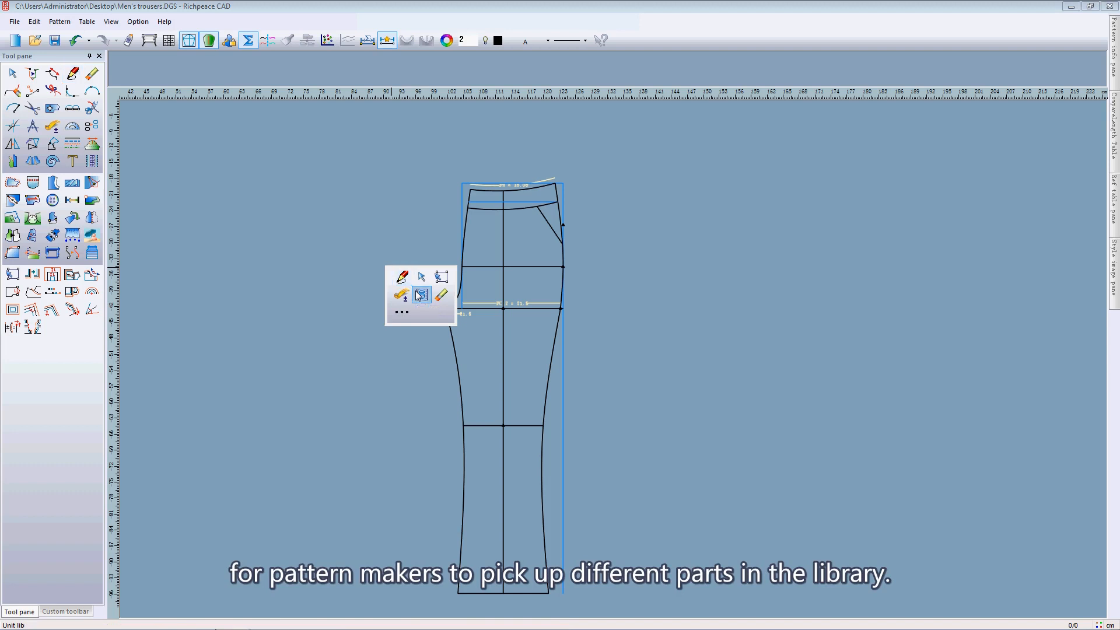
# - Save the size table to the desktop as Size in the Size Files (*.siz) format and close the table
pyautogui.click(420, 296)
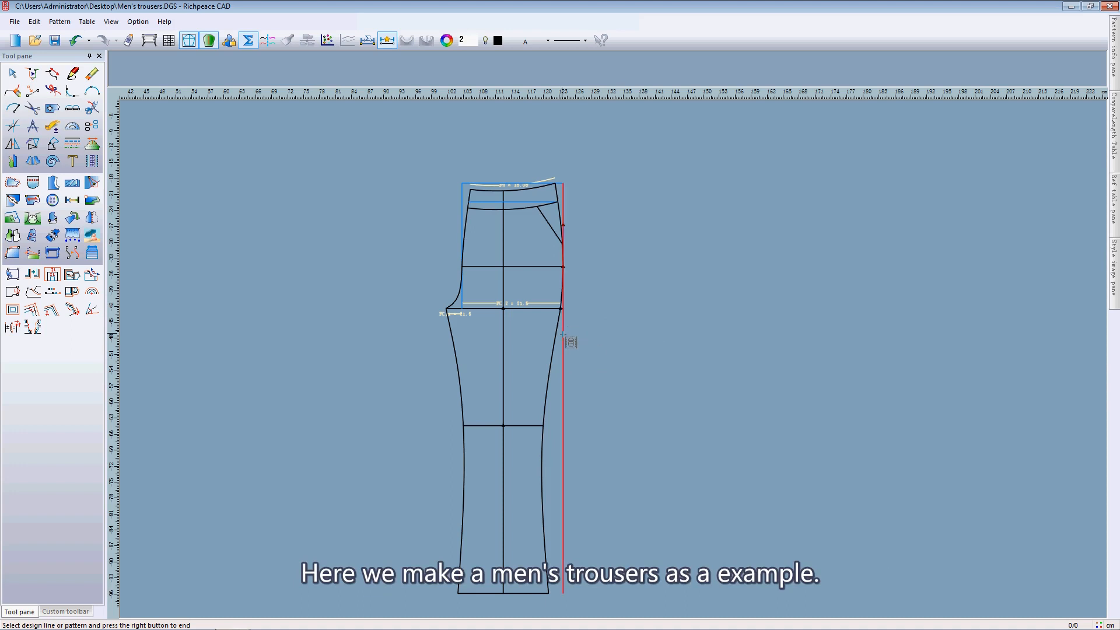
pyautogui.click(87, 21)
pyautogui.click(107, 41)
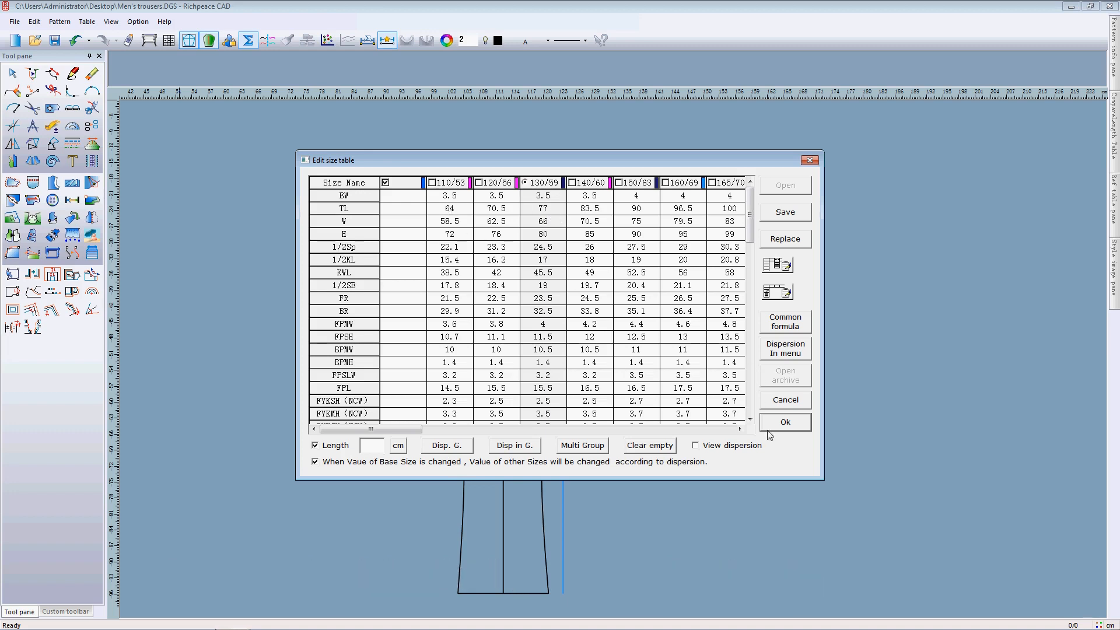
pyautogui.click(786, 212)
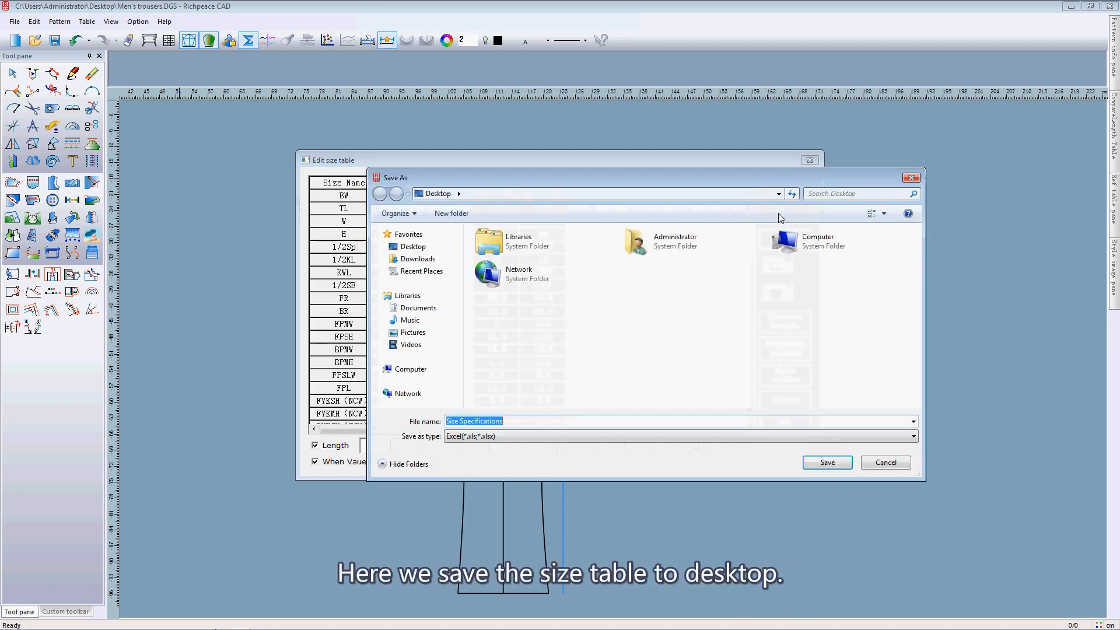
pyautogui.click(524, 420)
pyautogui.moveTo(497, 420); pyautogui.dragTo(463, 422)
pyautogui.press('BackSpace')
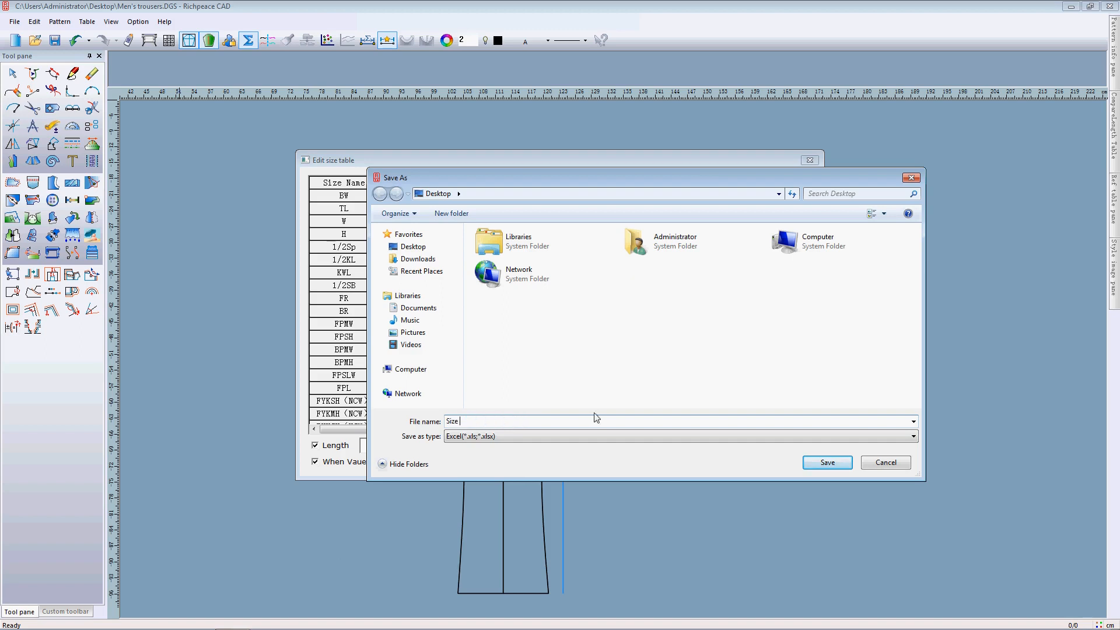
pyautogui.click(897, 438)
pyautogui.click(843, 457)
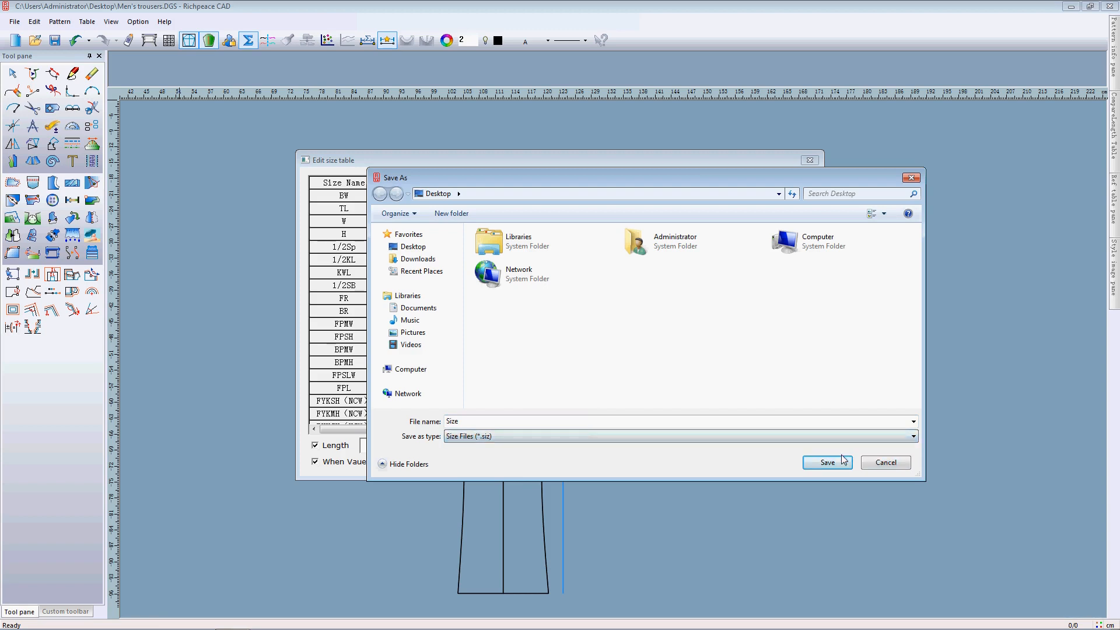
pyautogui.click(828, 462)
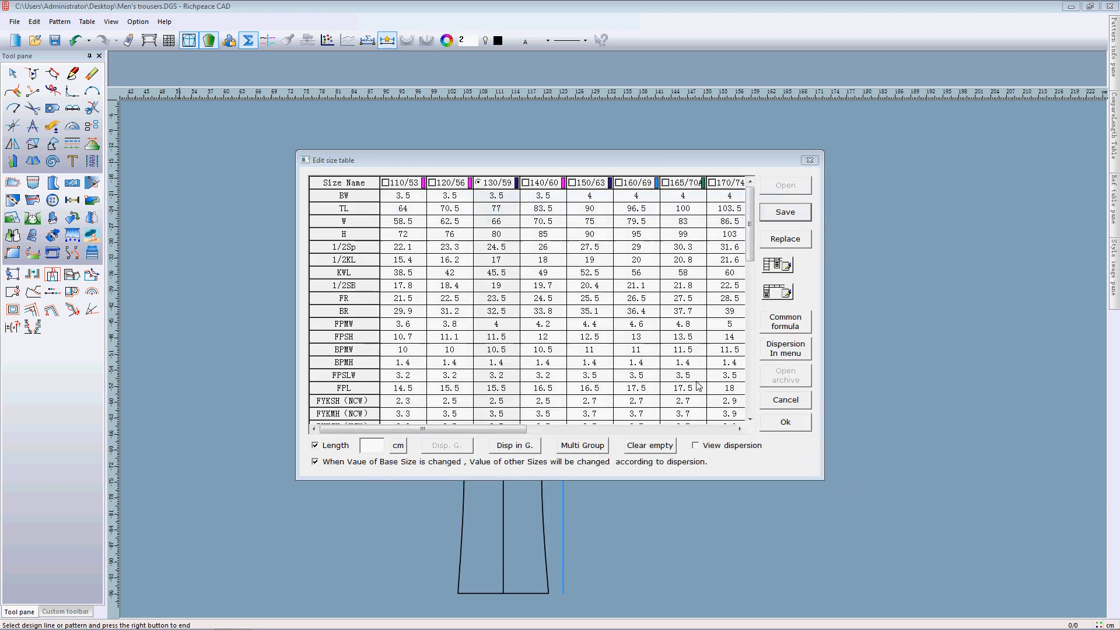
pyautogui.click(779, 421)
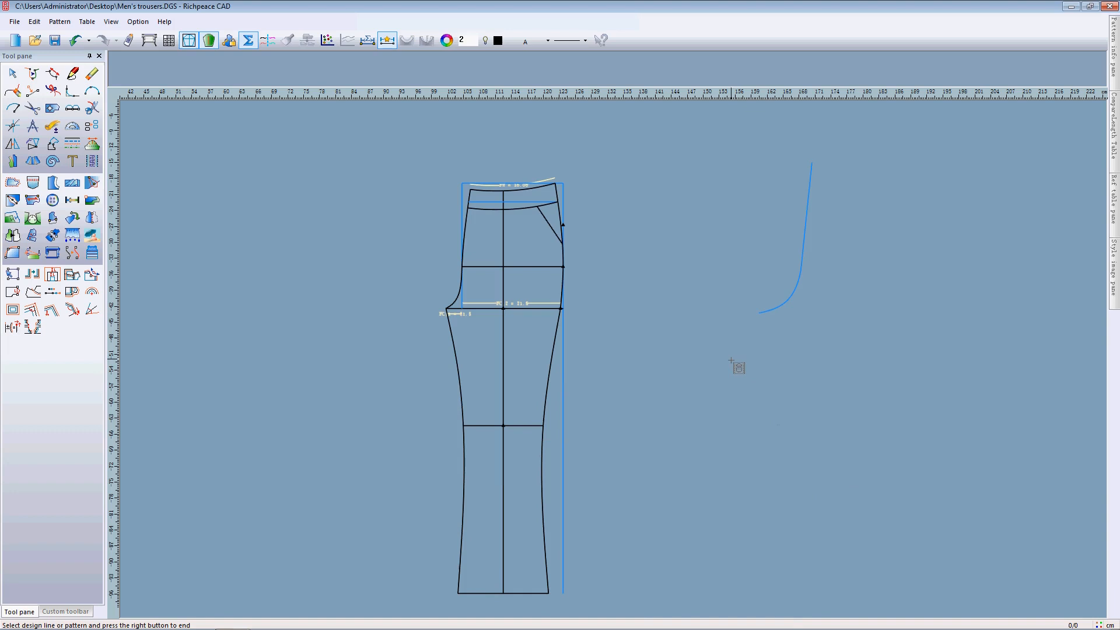
# - Check the length formula of the vertical outer line beside the trouser leg with the modify tool
pyautogui.rightClick(671, 306)
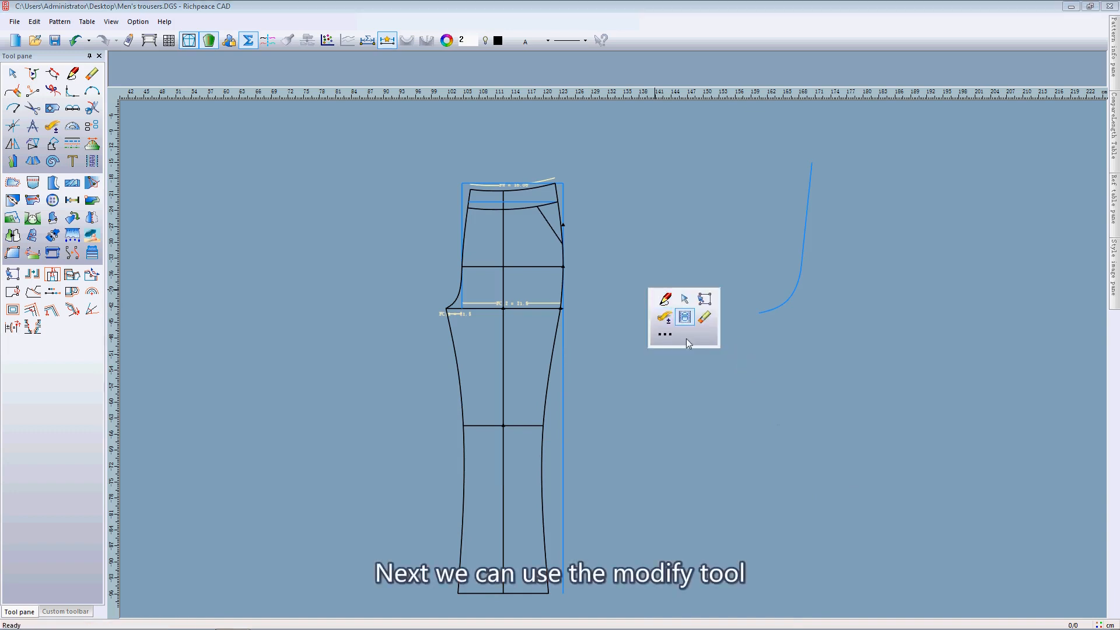
pyautogui.click(687, 299)
pyautogui.scroll(-5, 608, 340)
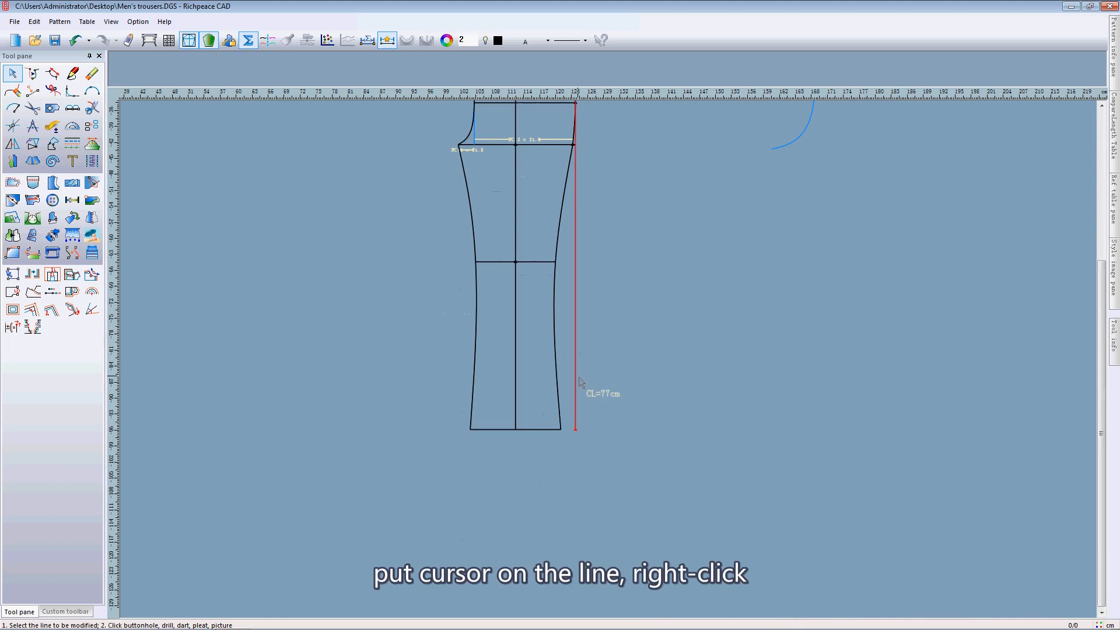
pyautogui.rightClick(580, 425)
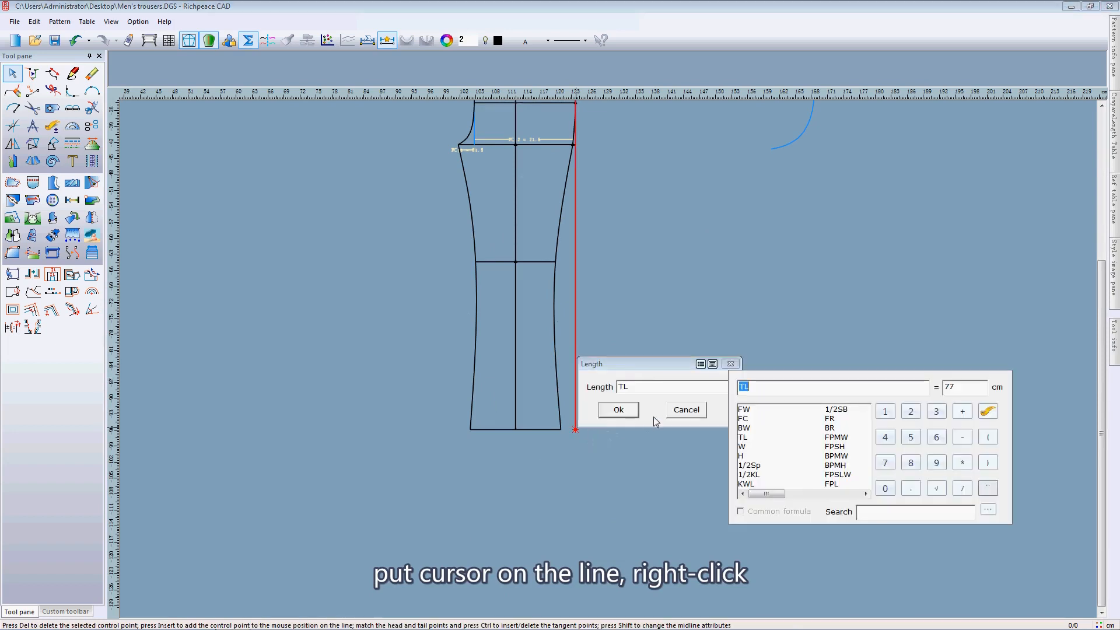
pyautogui.moveTo(624, 370); pyautogui.dragTo(527, 237)
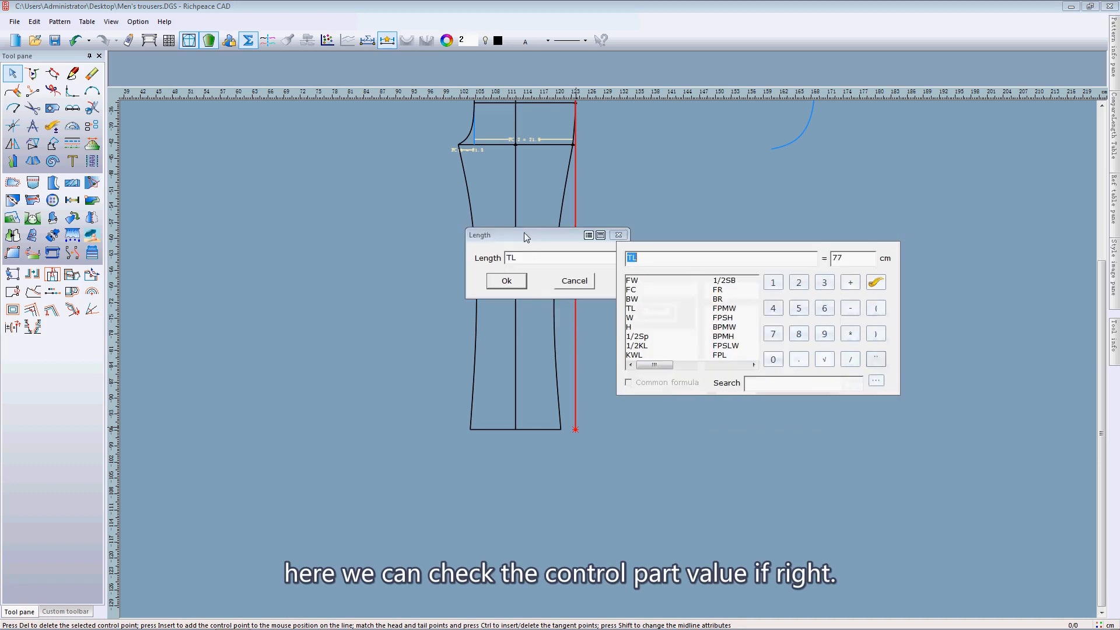
pyautogui.click(524, 284)
# - Check the length formula of the horizontal construction line at crotch level on the trouser front
pyautogui.scroll(-3, 548, 309)
pyautogui.scroll(5, 551, 312)
pyautogui.click(463, 298)
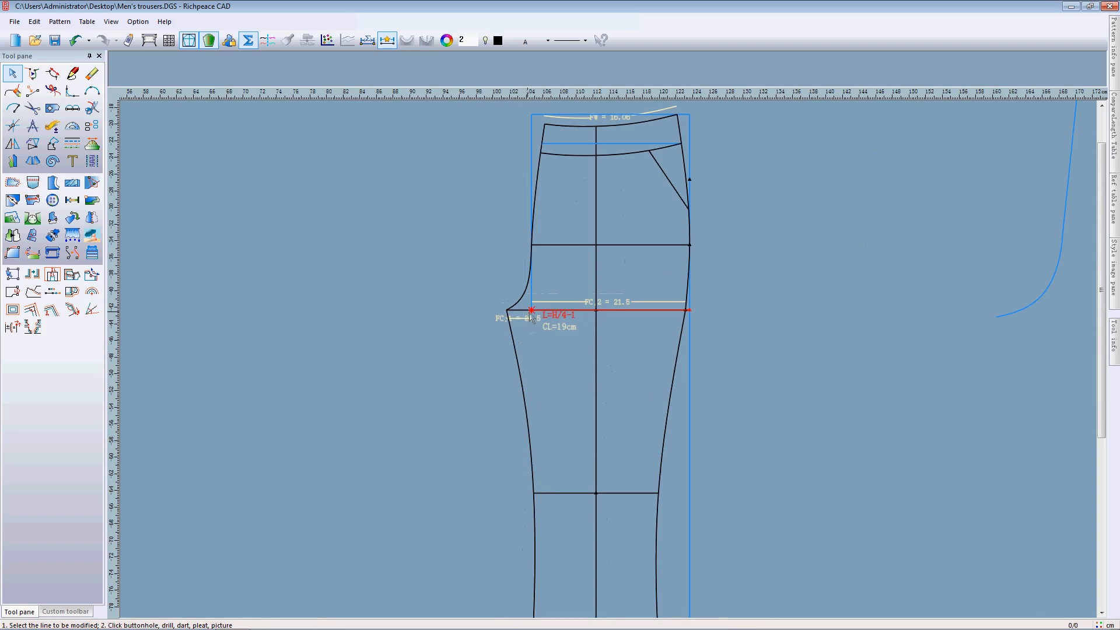
pyautogui.click(532, 311)
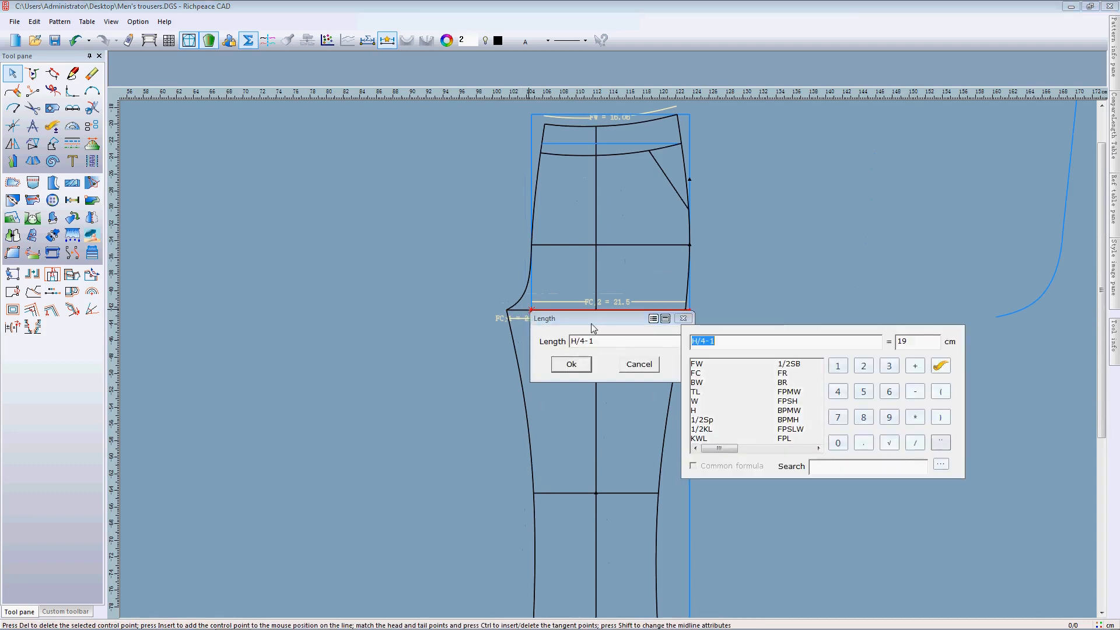
pyautogui.moveTo(574, 318); pyautogui.dragTo(547, 327)
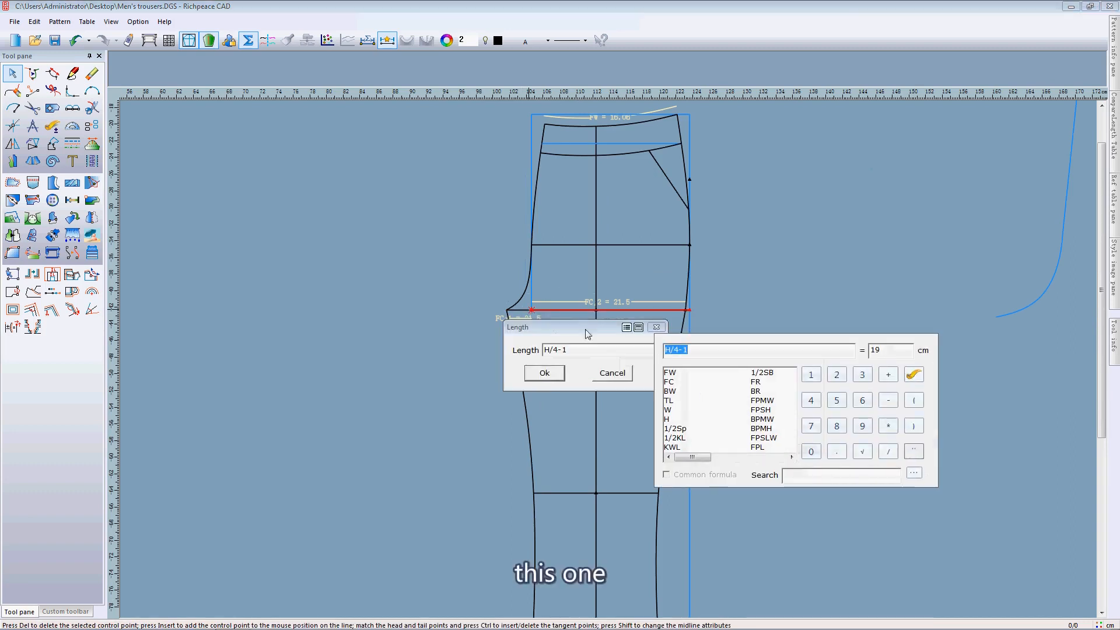
pyautogui.click(549, 376)
pyautogui.click(724, 319)
pyautogui.scroll(-3, 723, 319)
pyautogui.scroll(-1, 608, 358)
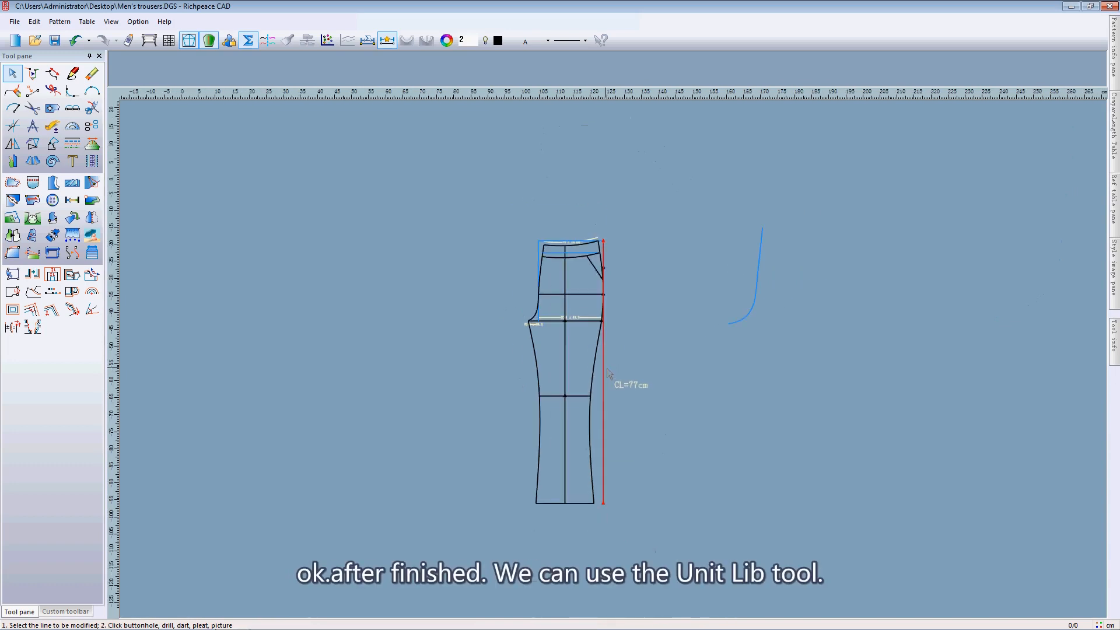
# - Select all design lines of the trouser front with the Unit Lib tool and bring up the unit library settings
pyautogui.rightClick(397, 275)
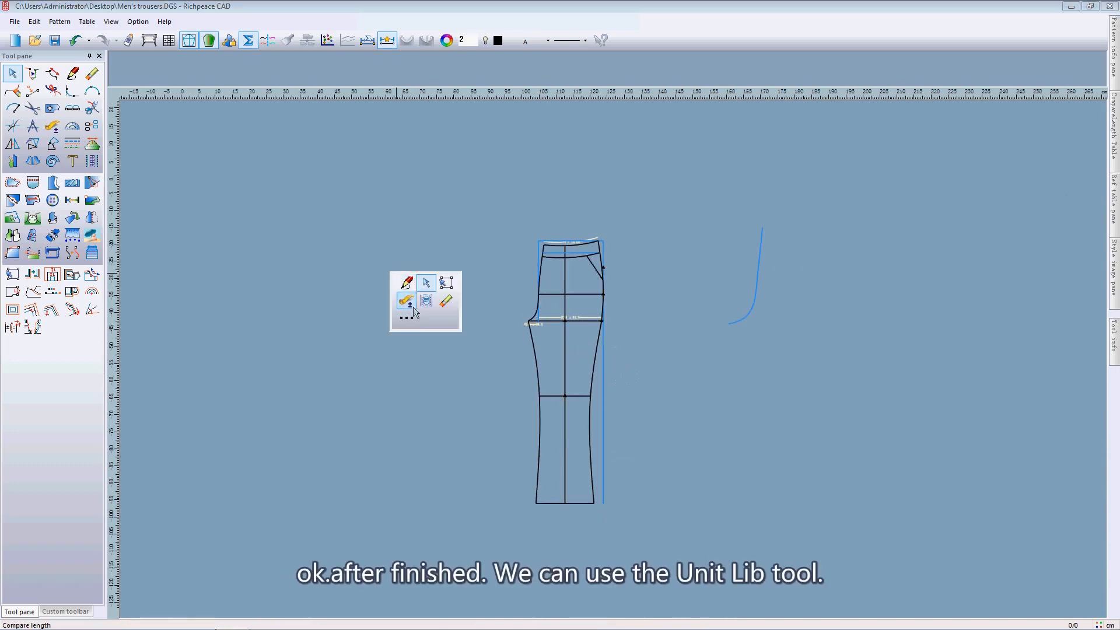
pyautogui.click(425, 303)
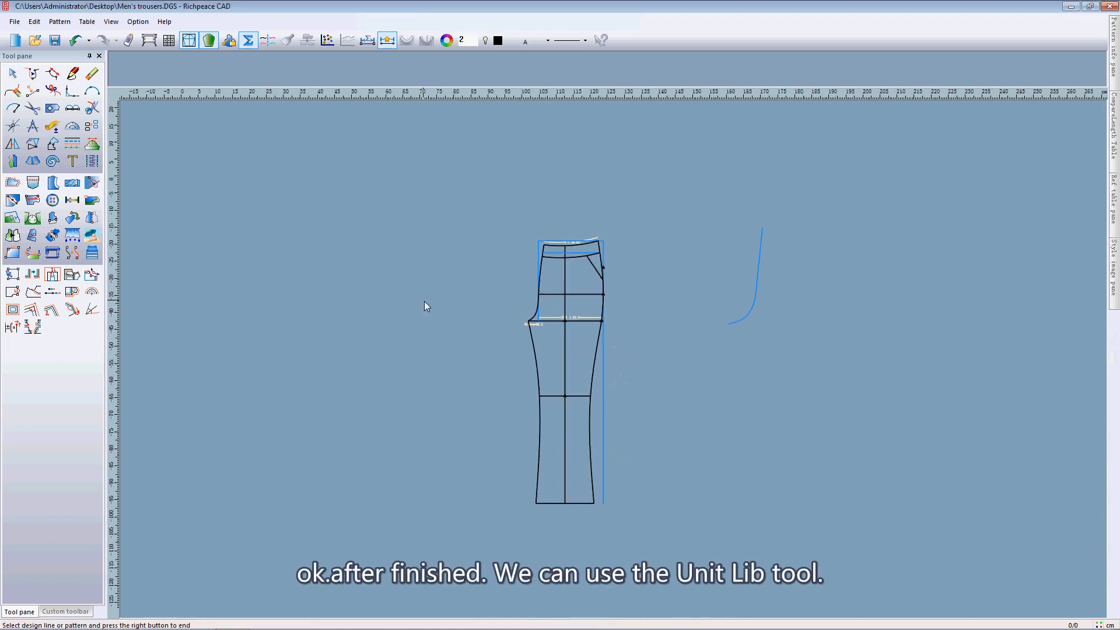
pyautogui.moveTo(431, 194); pyautogui.dragTo(695, 537)
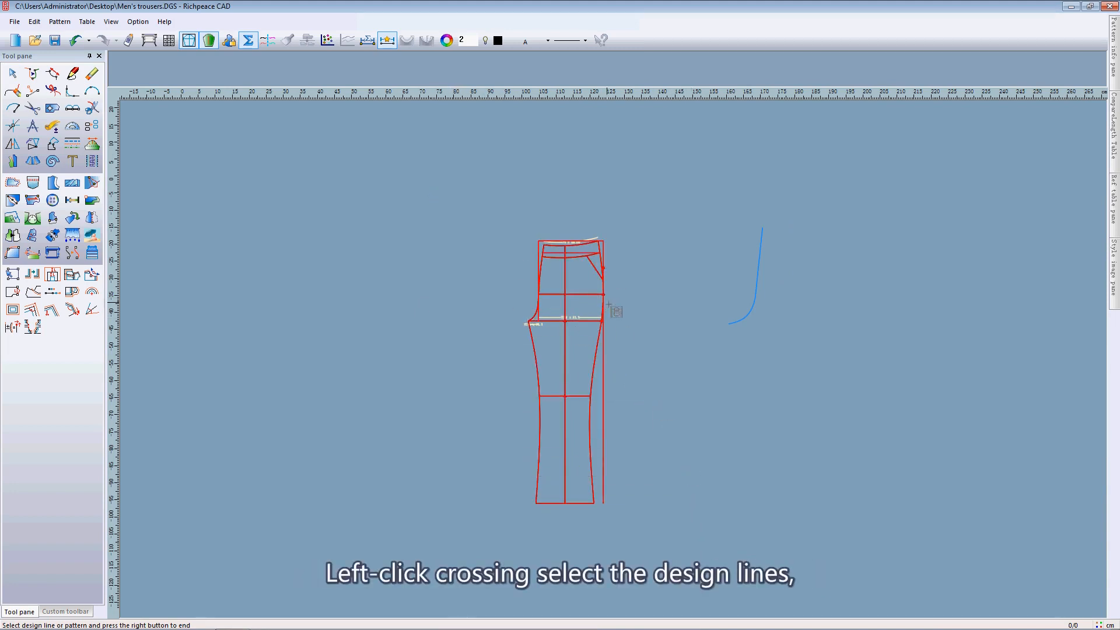
pyautogui.rightClick(682, 308)
pyautogui.moveTo(602, 310); pyautogui.dragTo(668, 207)
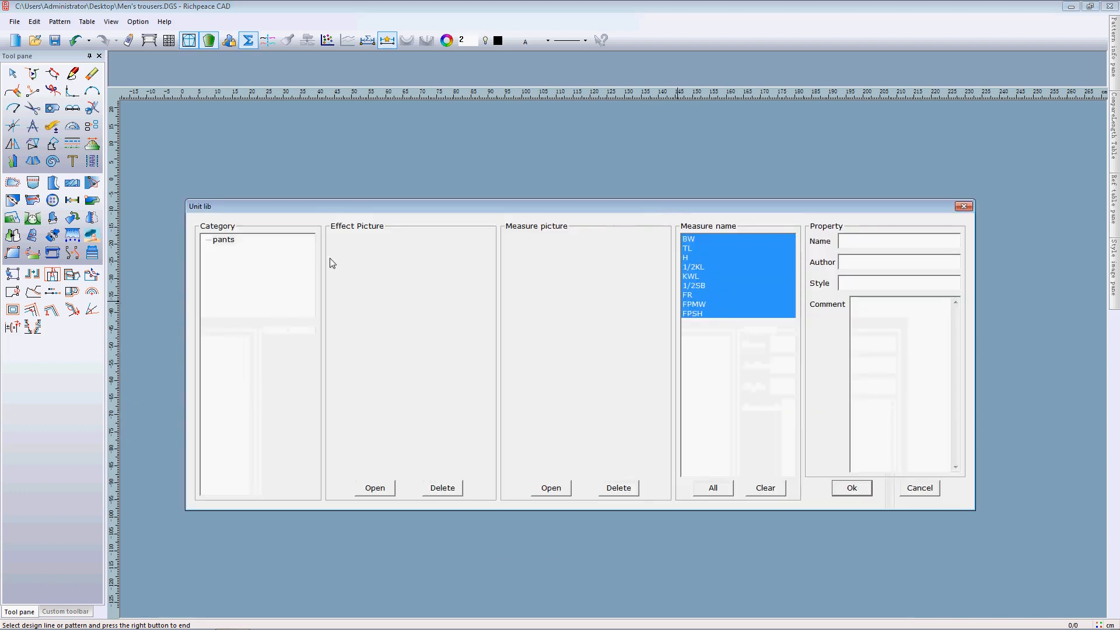
# - Delete the existing pants category together with its data from the unit library
pyautogui.rightClick(221, 244)
pyautogui.click(245, 285)
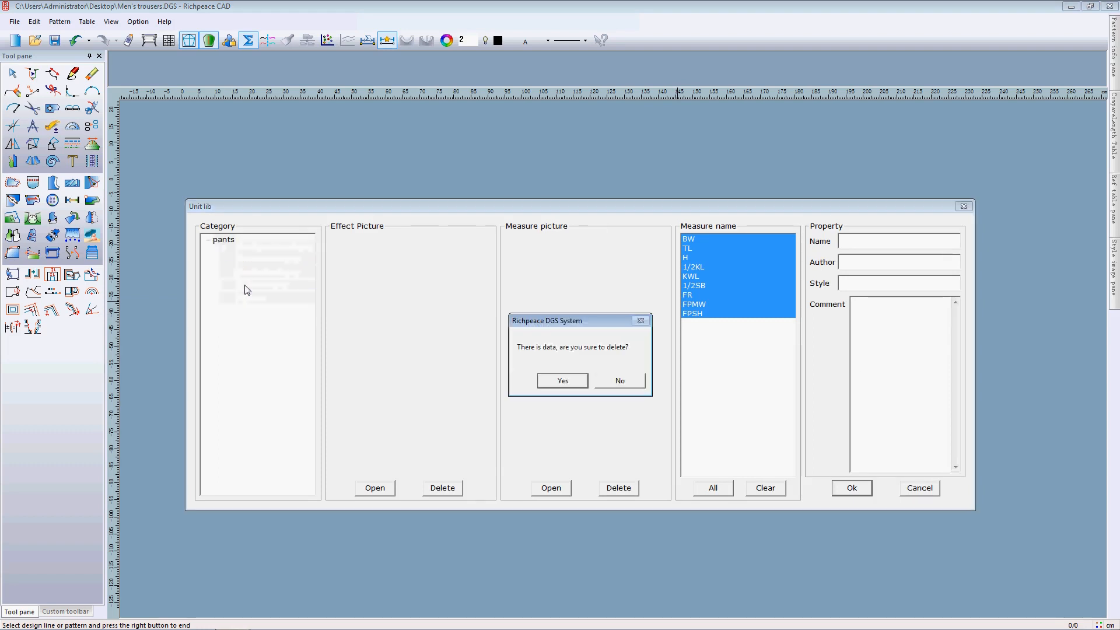
pyautogui.click(562, 380)
# - Create a category named pants and store the selected lines in it as the unit "men's trousers"
pyautogui.rightClick(245, 259)
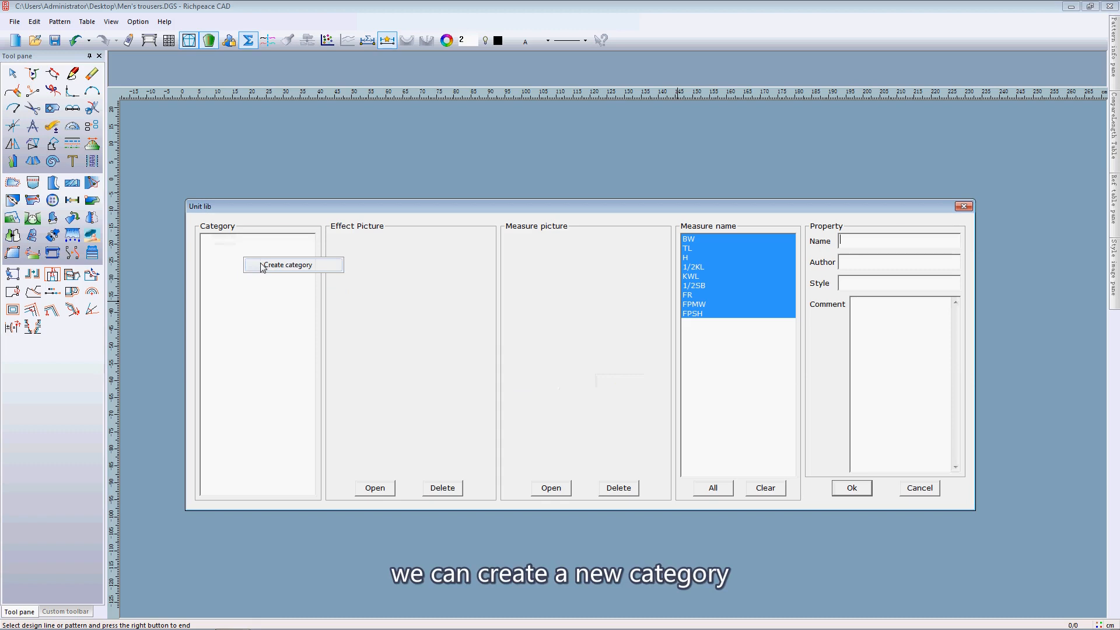
pyautogui.click(288, 265)
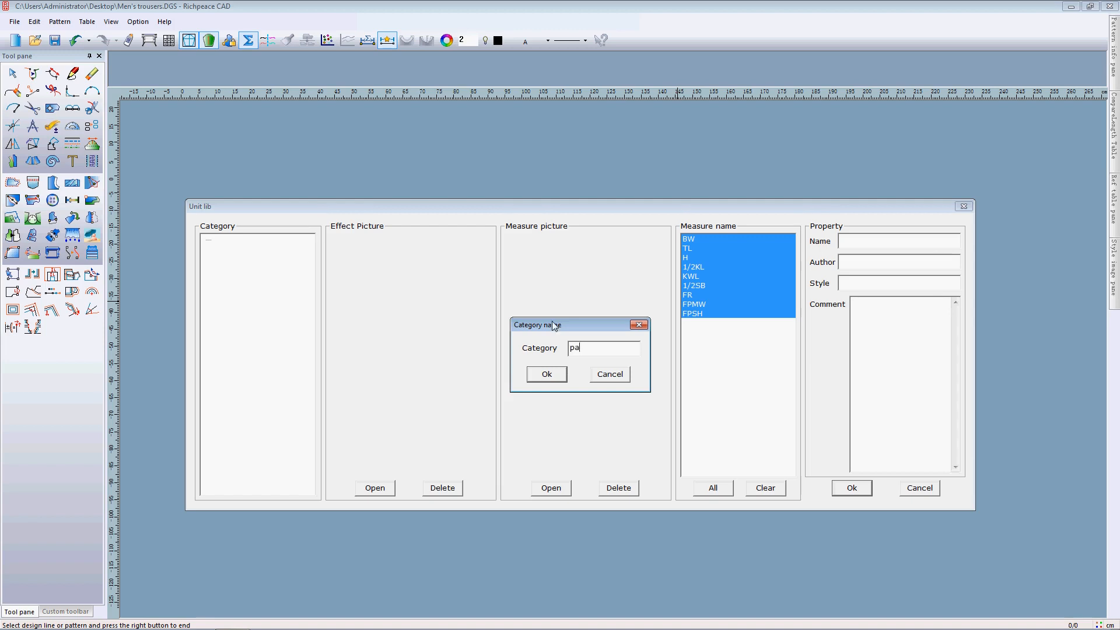
pyautogui.write('pants')
pyautogui.click(550, 377)
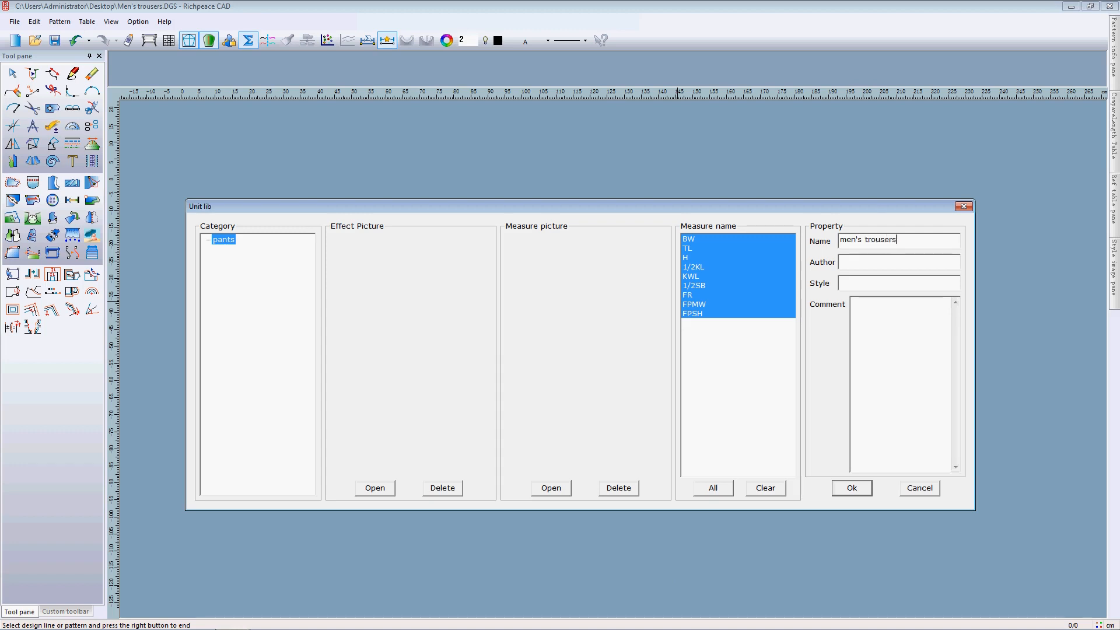
pyautogui.click(852, 488)
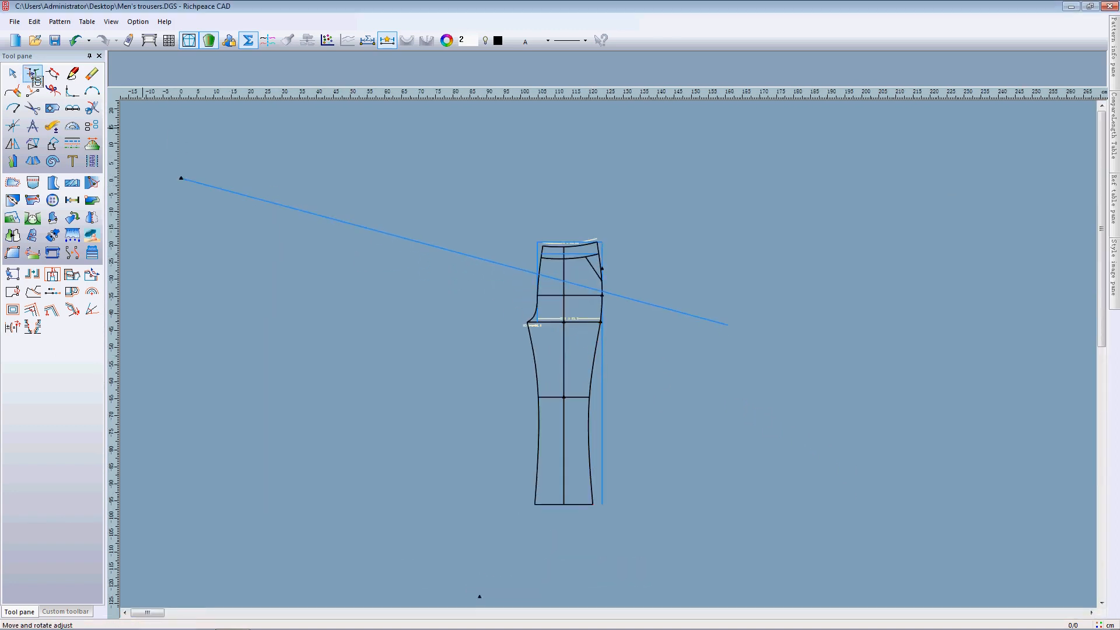
# - Start a new document without saving the current trousers file
pyautogui.click(14, 22)
pyautogui.click(37, 39)
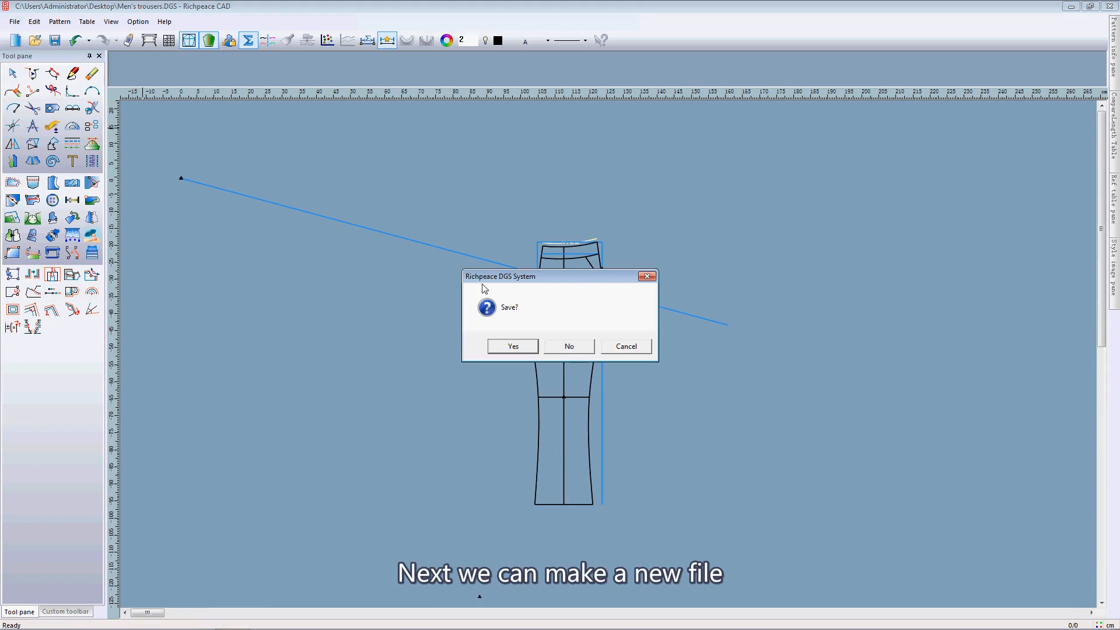
pyautogui.click(570, 347)
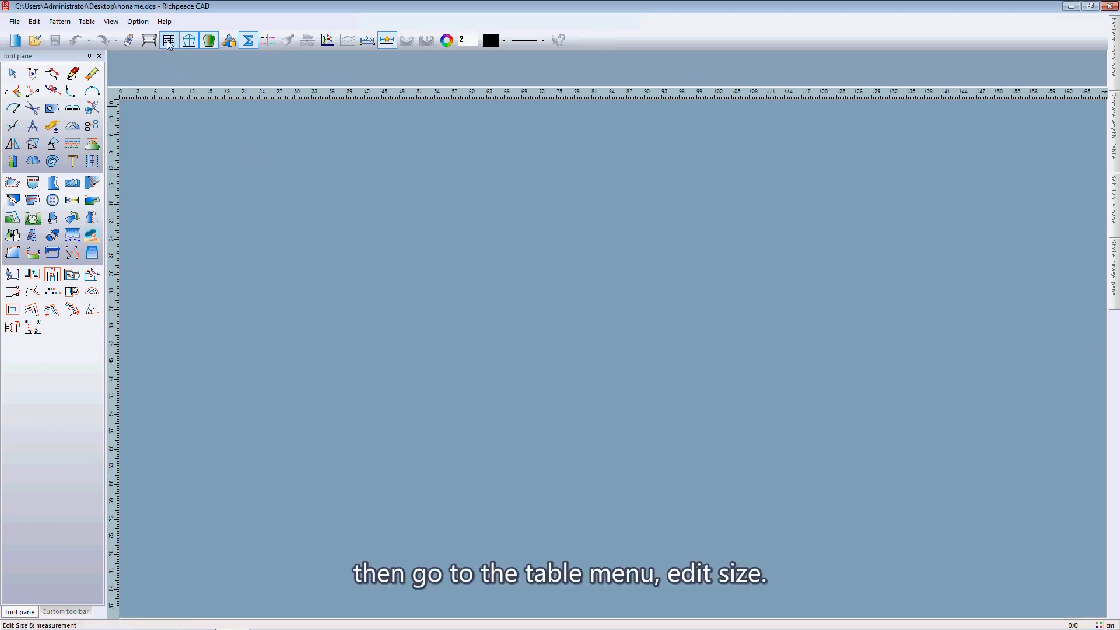
# - Load the Size .siz file from the desktop into the new document's size table and accept it
pyautogui.click(87, 22)
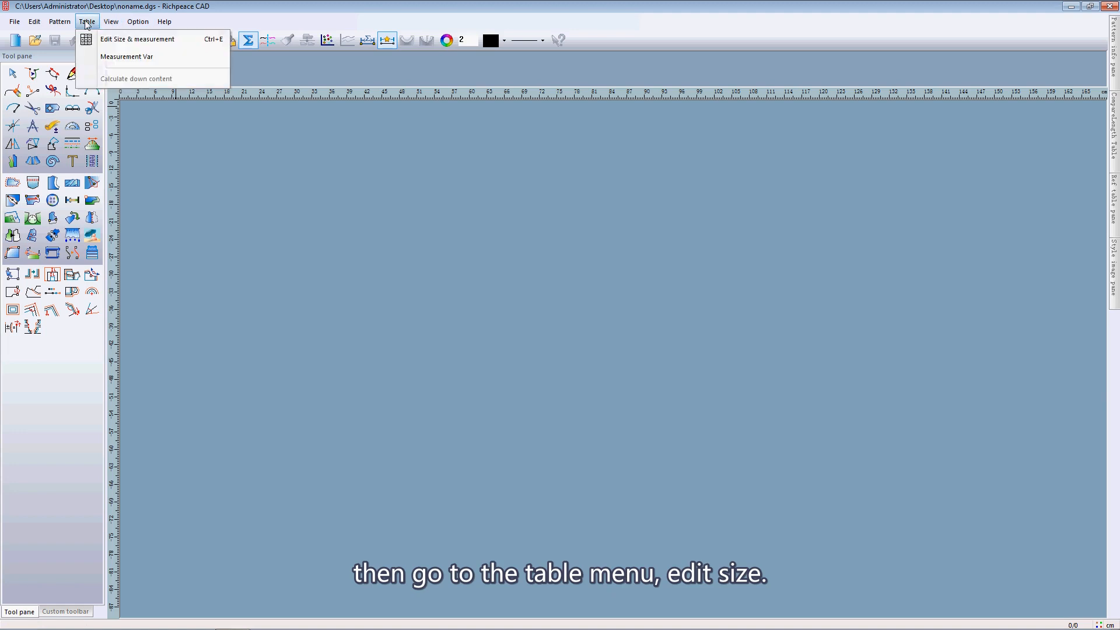
pyautogui.click(124, 42)
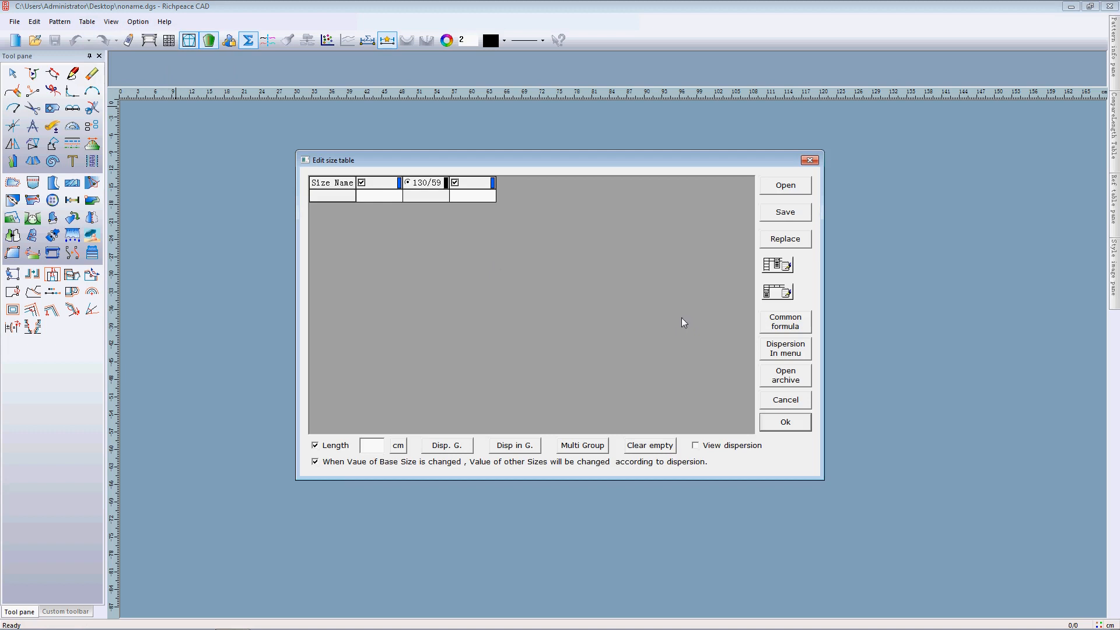
pyautogui.click(786, 187)
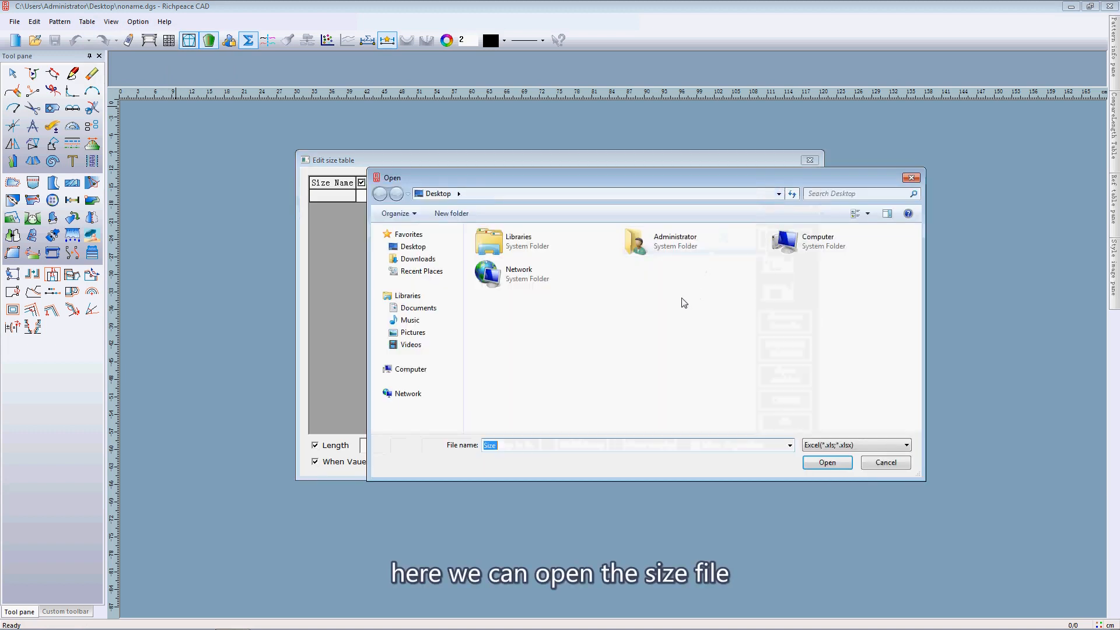
pyautogui.click(865, 446)
pyautogui.click(840, 464)
pyautogui.click(677, 277)
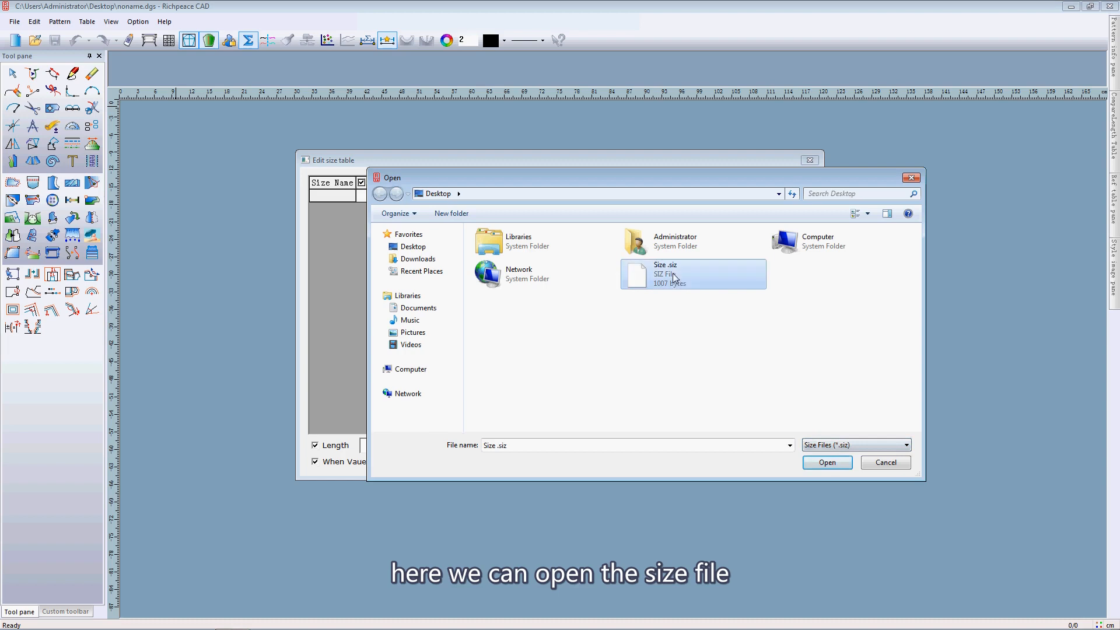
pyautogui.click(827, 463)
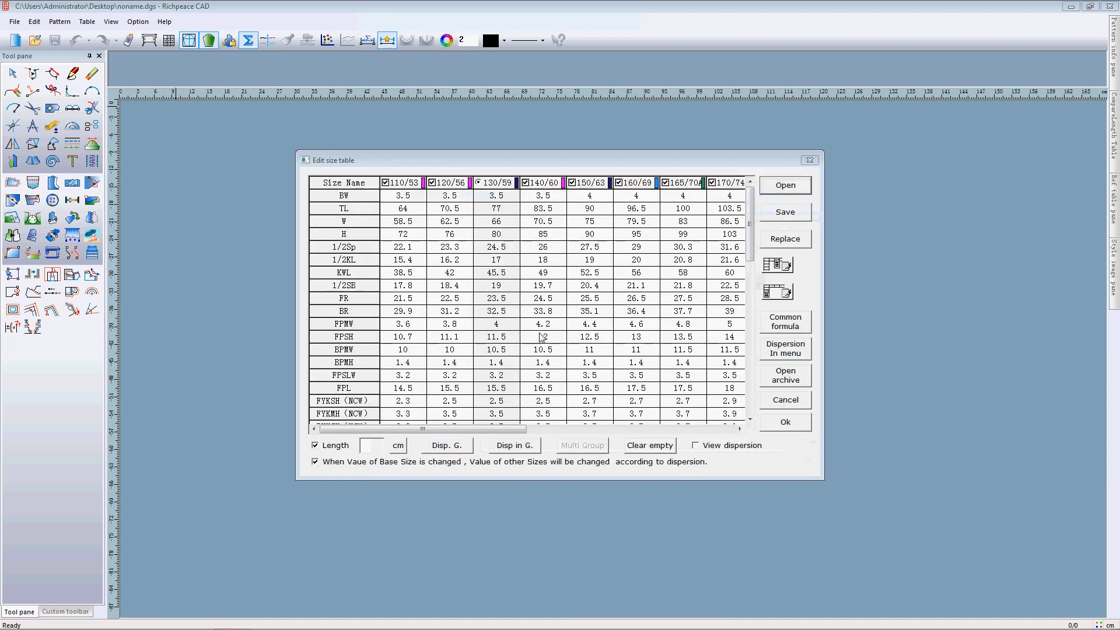
pyautogui.click(786, 422)
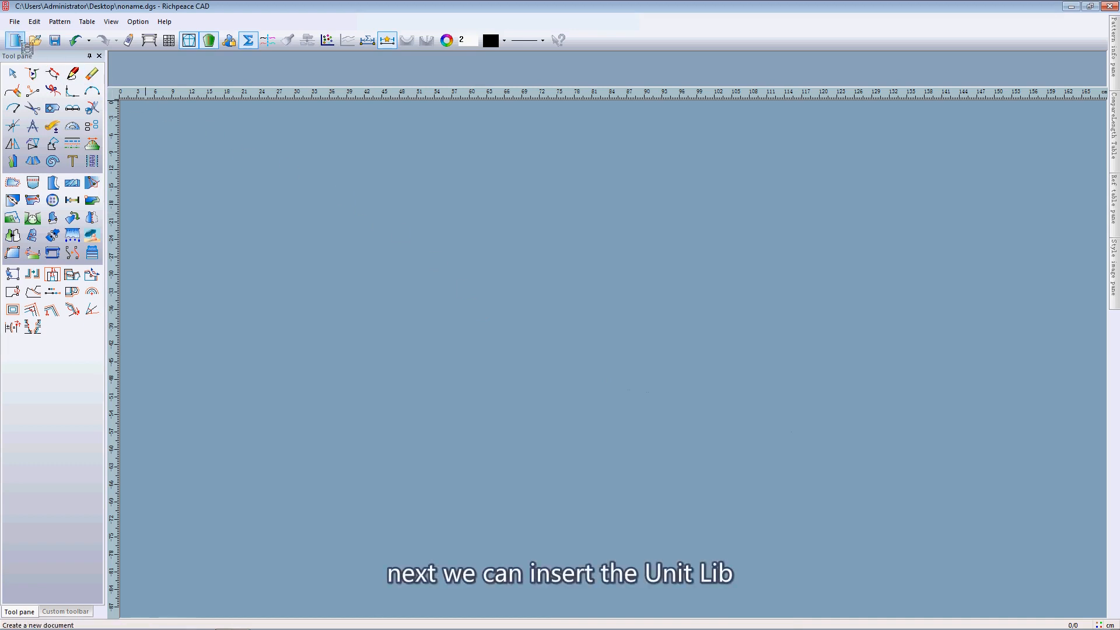
# - Add the men's trousers unit from the pants category of the unit library to the current selection and proceed to its measure settings
pyautogui.click(15, 22)
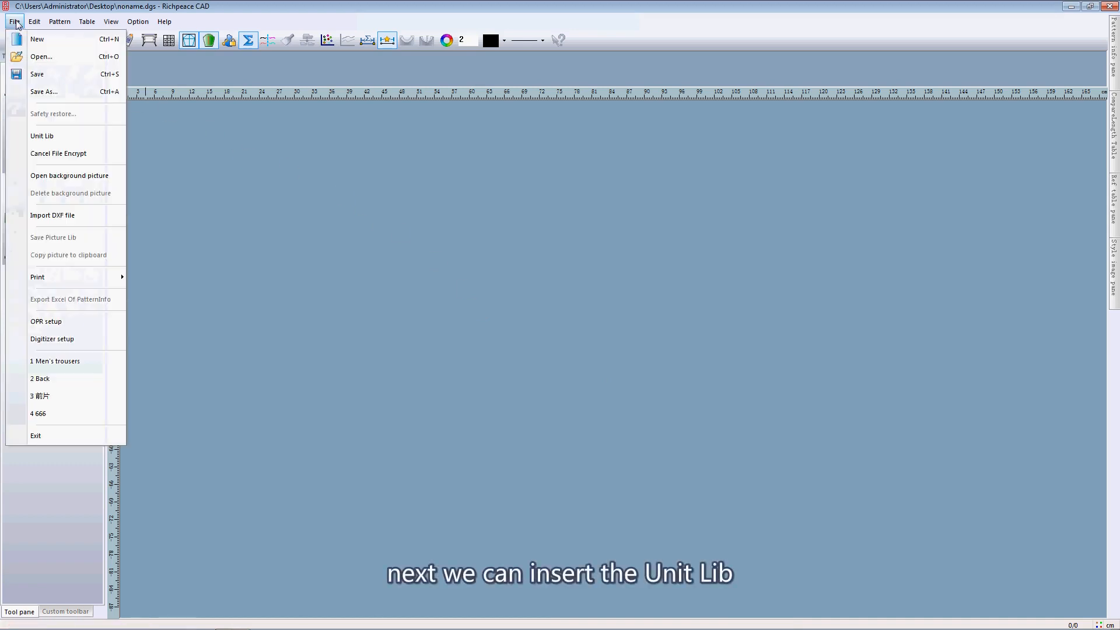
pyautogui.click(66, 136)
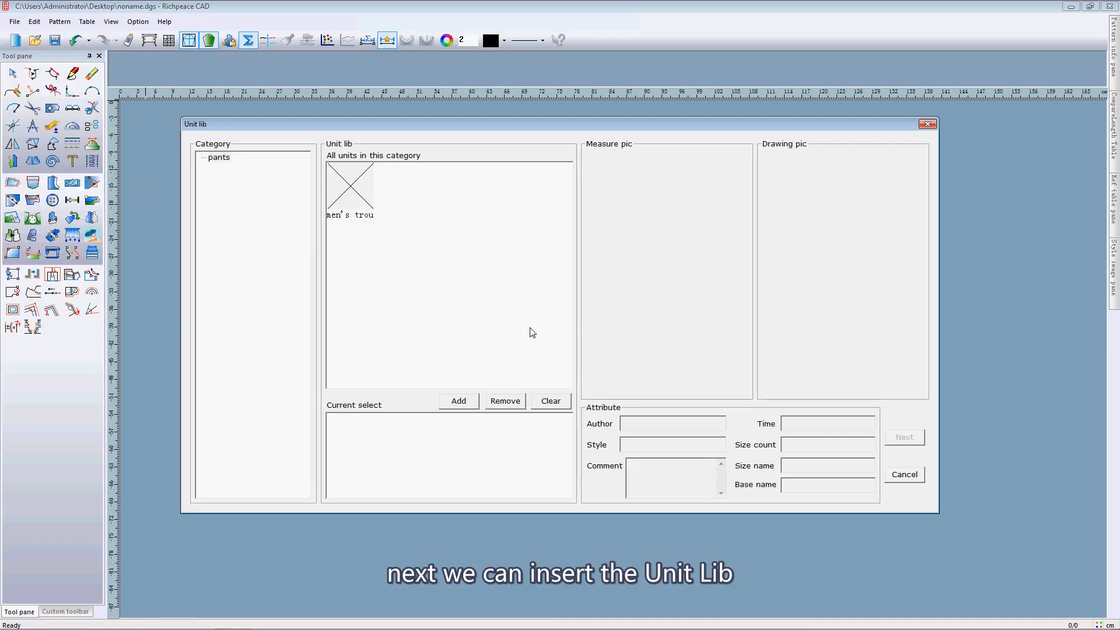
pyautogui.click(380, 215)
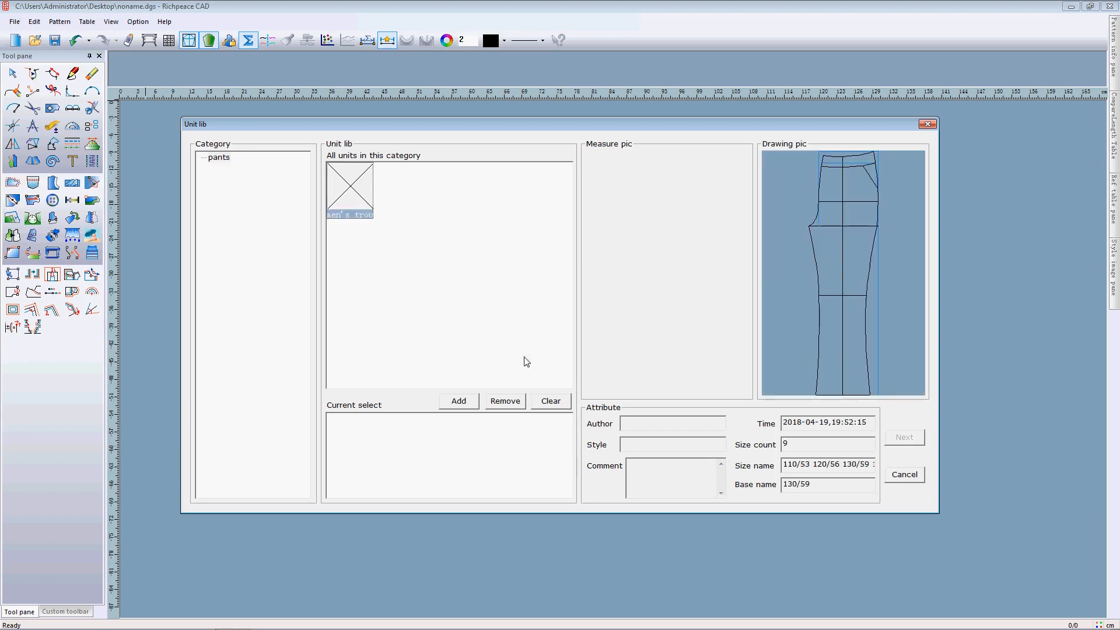
pyautogui.click(466, 406)
pyautogui.click(904, 438)
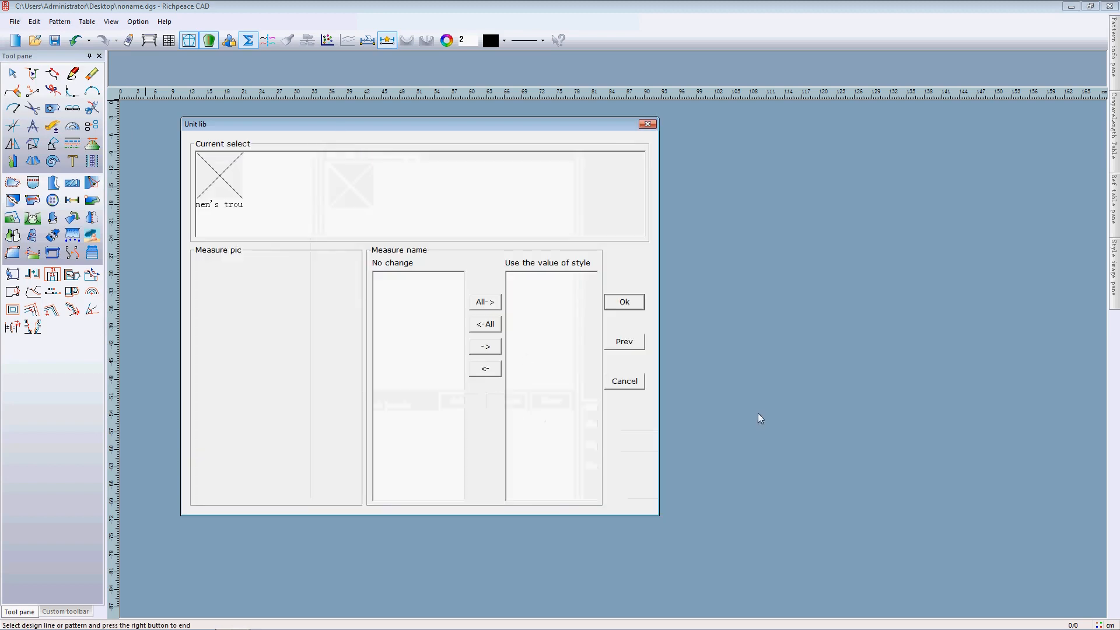
# - Set all measures of the men's trousers unit to use the value of style, and insert the unit in the empty work area
pyautogui.click(237, 186)
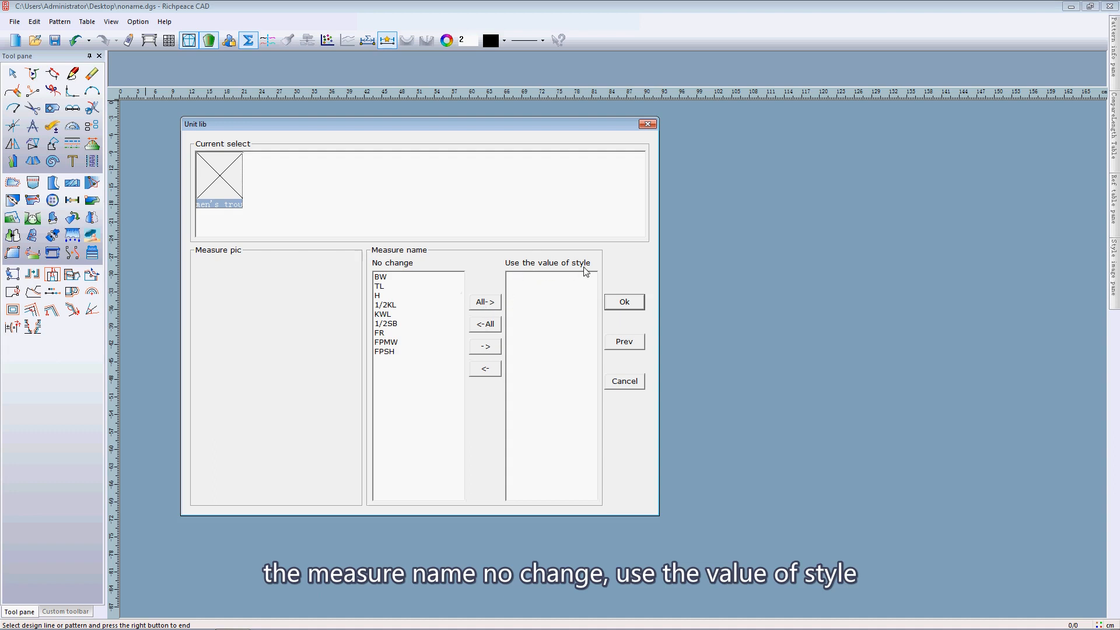
pyautogui.click(489, 302)
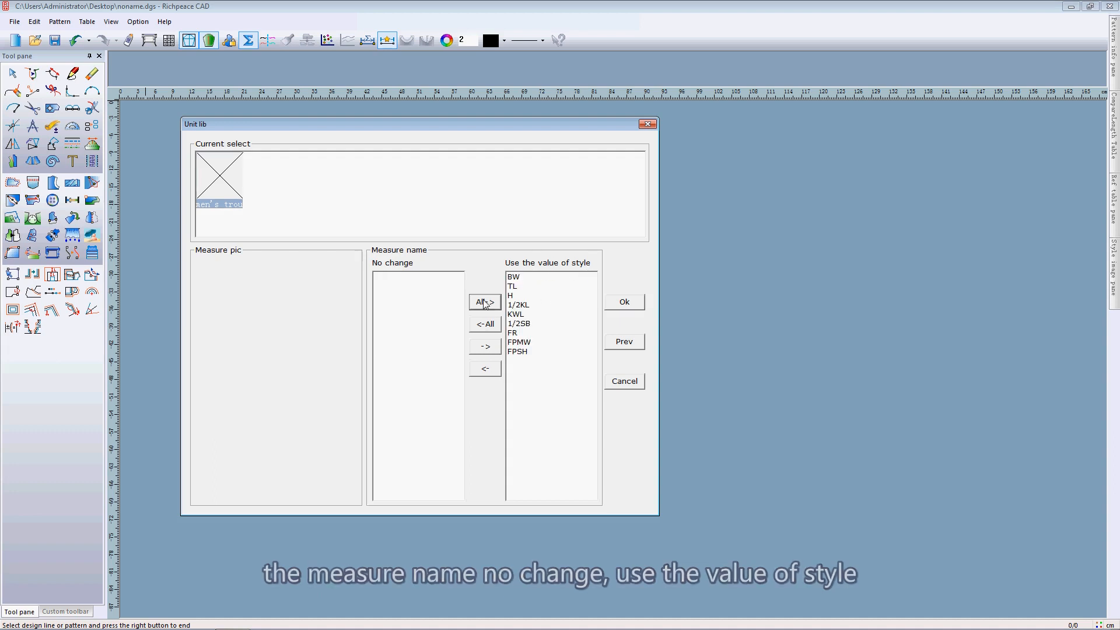
pyautogui.click(626, 304)
pyautogui.scroll(-3, 583, 344)
pyautogui.scroll(3, 398, 289)
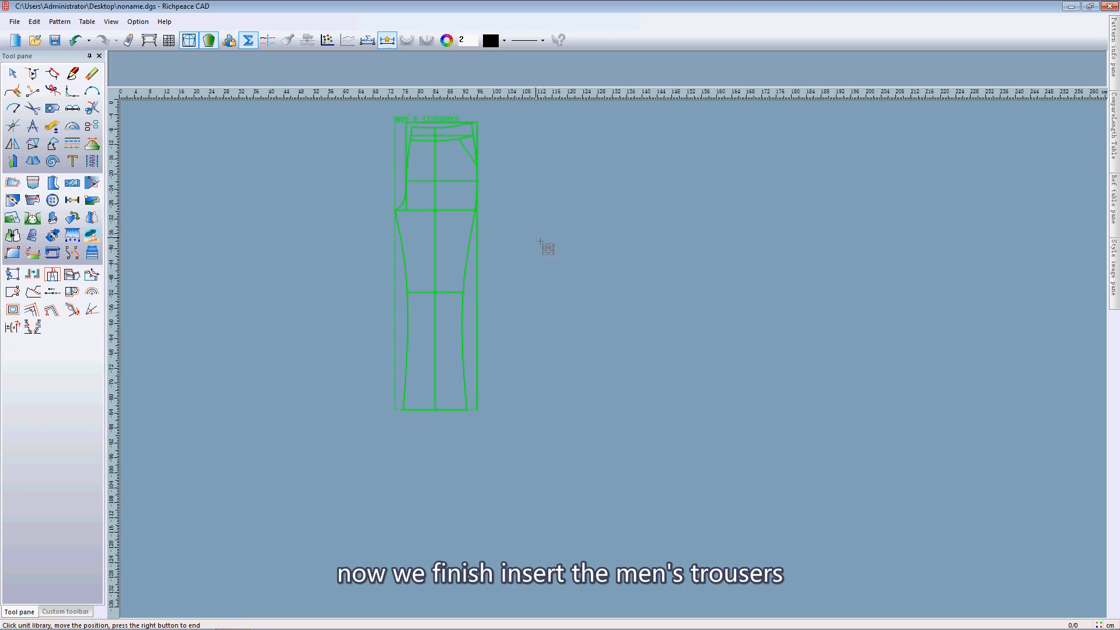
pyautogui.rightClick(560, 266)
pyautogui.scroll(-1, 619, 368)
pyautogui.scroll(1, 646, 380)
pyautogui.scroll(-1, 646, 370)
pyautogui.scroll(1, 646, 370)
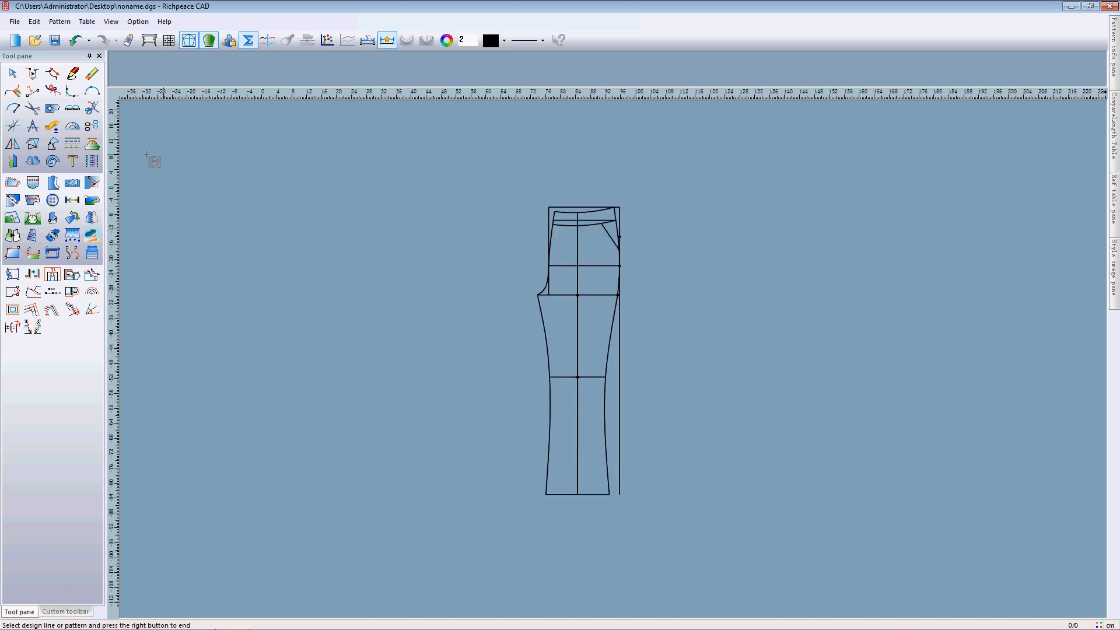
# - Cut a pattern piece from all lines of the inserted trousers draft with the scissors tool
pyautogui.click(33, 108)
pyautogui.moveTo(460, 170); pyautogui.dragTo(734, 549)
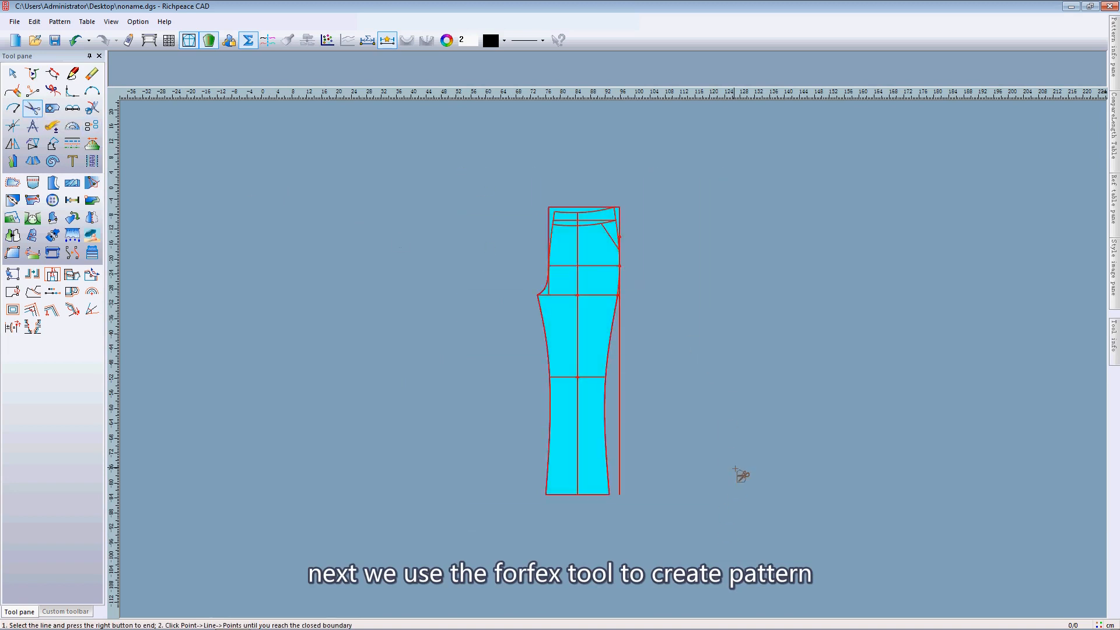
pyautogui.rightClick(742, 394)
pyautogui.scroll(-2, 620, 430)
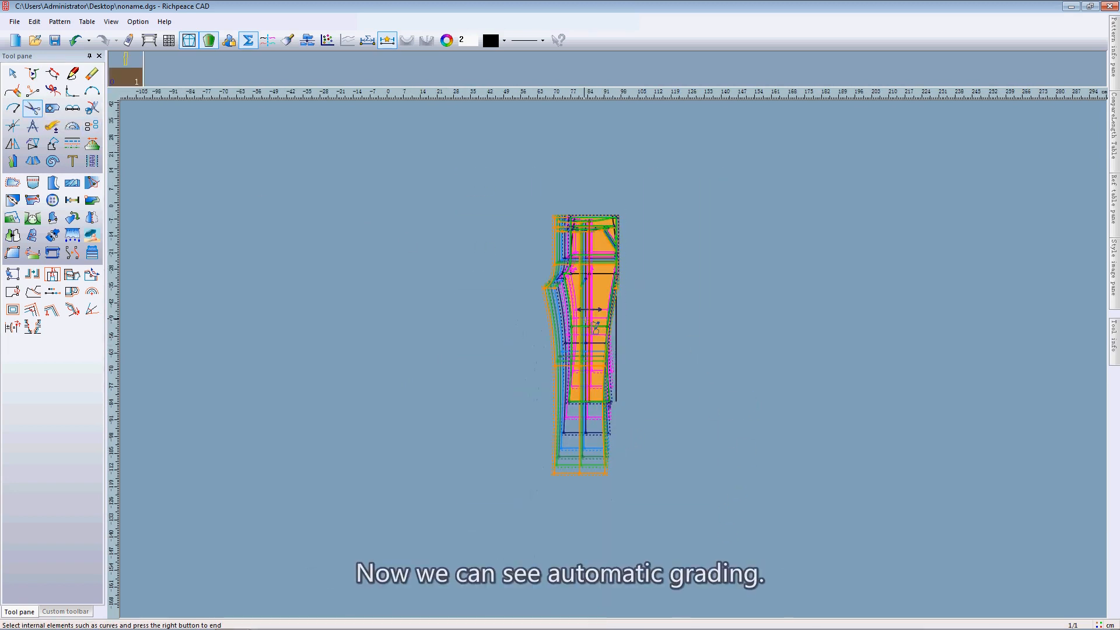
# - Move the graded pattern piece clear of the draft to its right and finish the internal element selection
pyautogui.moveTo(596, 328); pyautogui.dragTo(754, 343)
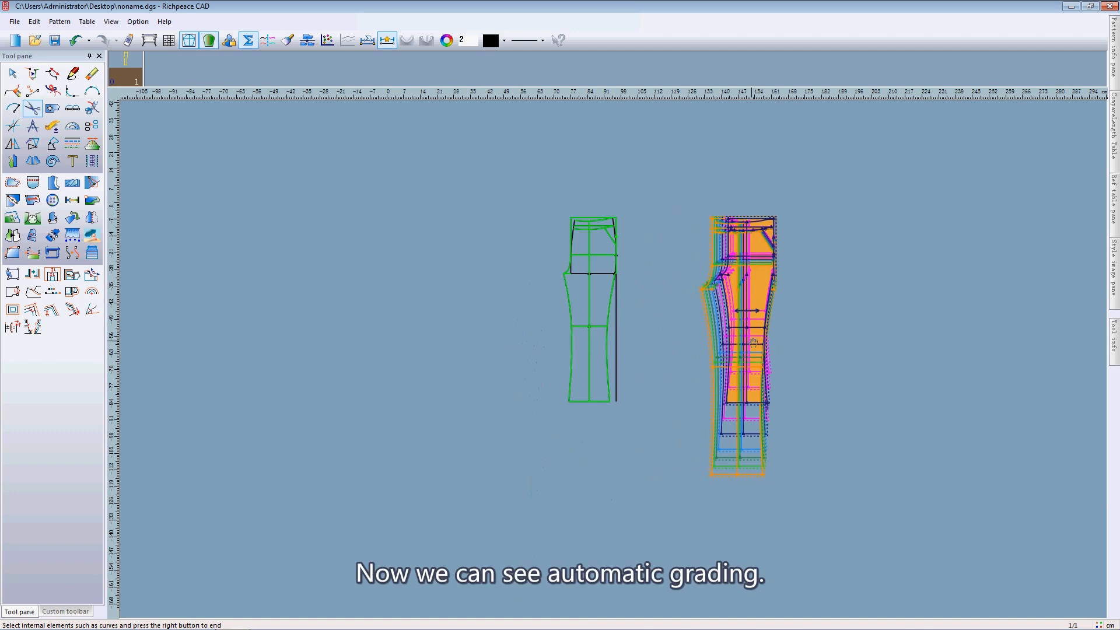
pyautogui.rightClick(863, 343)
pyautogui.moveTo(756, 346); pyautogui.dragTo(612, 352, button='middle')
pyautogui.scroll(1, 613, 352)
pyautogui.scroll(-1, 613, 352)
pyautogui.scroll(1, 613, 351)
pyautogui.moveTo(488, 346); pyautogui.dragTo(590, 373, button='middle')
pyautogui.scroll(-1, 591, 373)
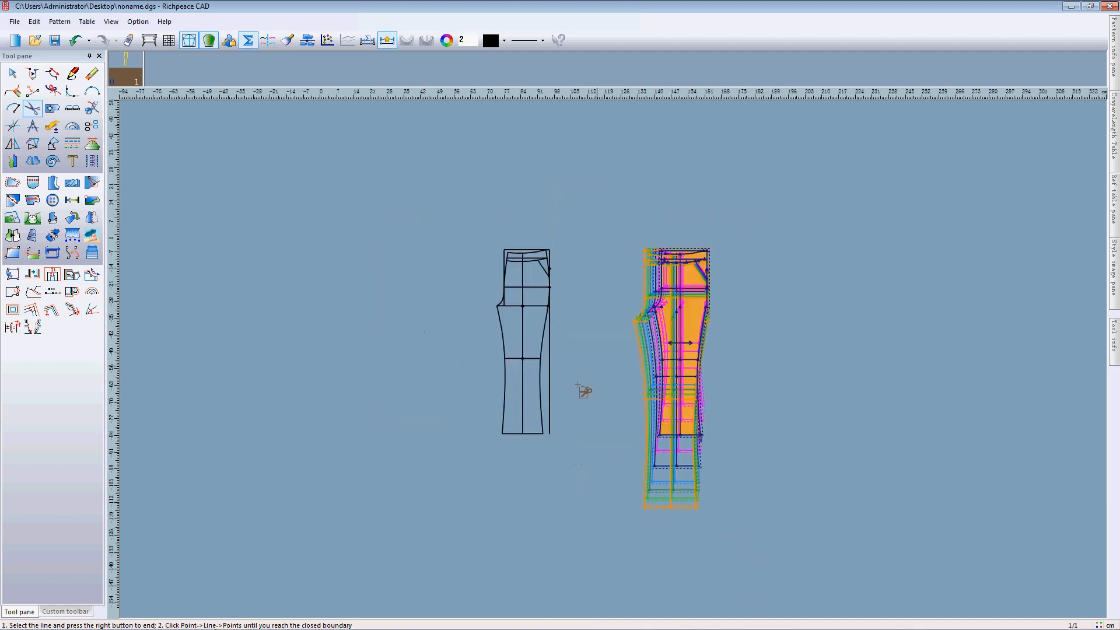
pyautogui.scroll(1, 597, 381)
# - Use the Modify tool to set the length of the draft's long vertical side line to TL-3
pyautogui.rightClick(673, 334)
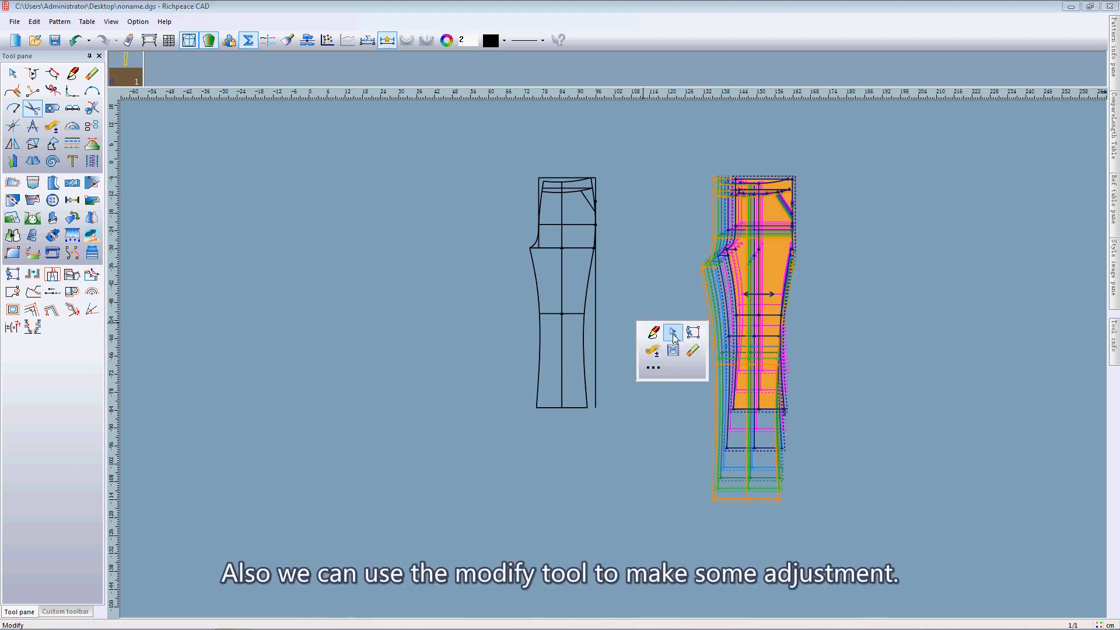
pyautogui.click(673, 334)
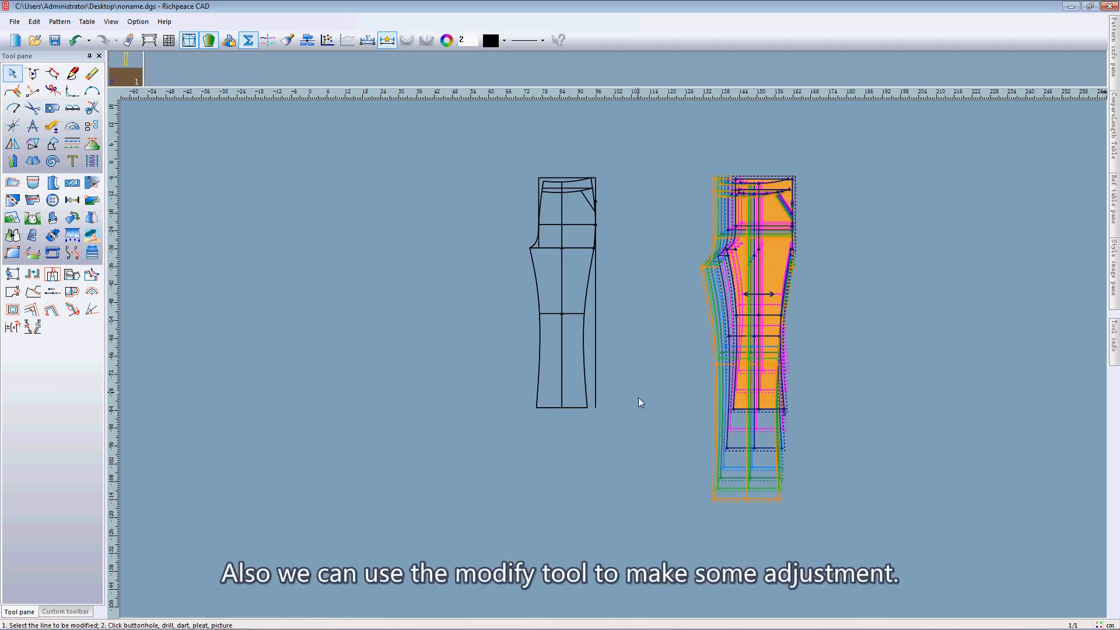
pyautogui.click(597, 408)
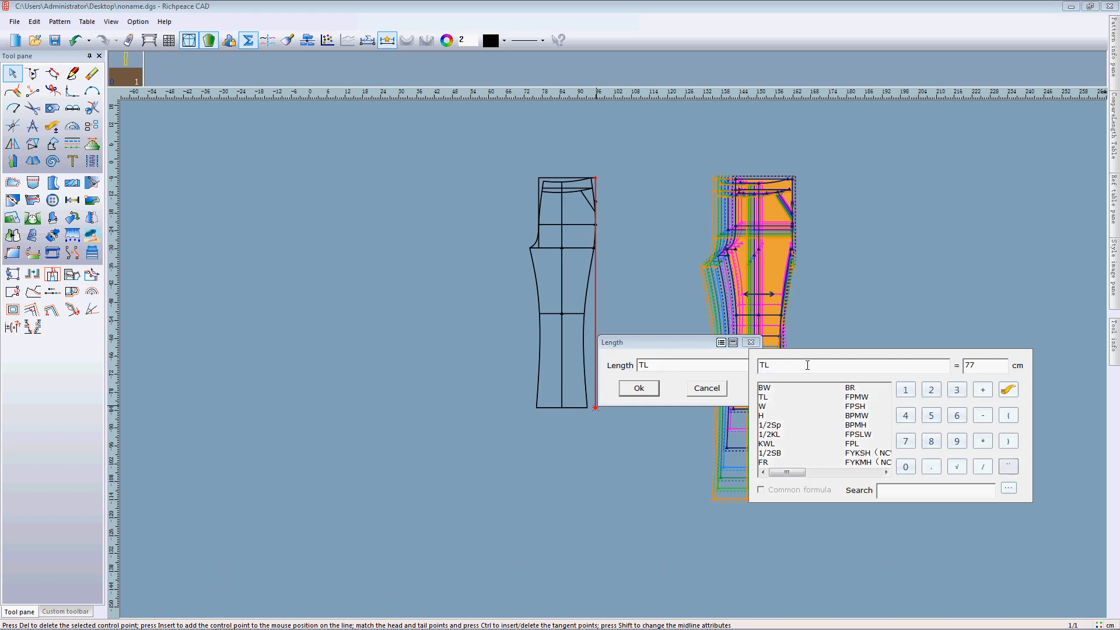
pyautogui.click(983, 416)
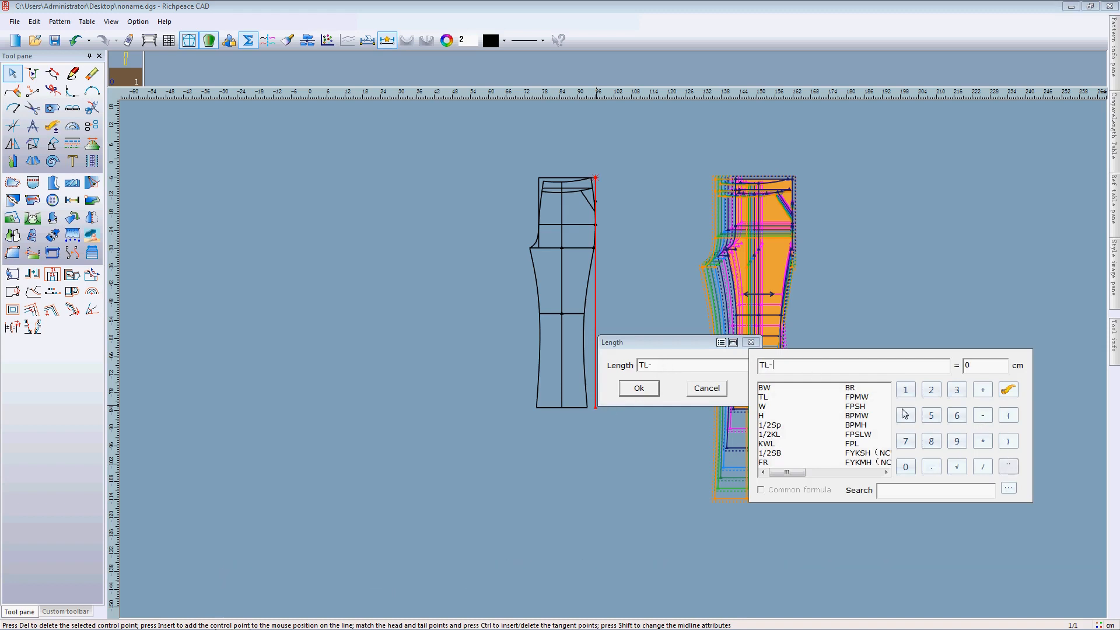
pyautogui.click(957, 391)
pyautogui.click(639, 389)
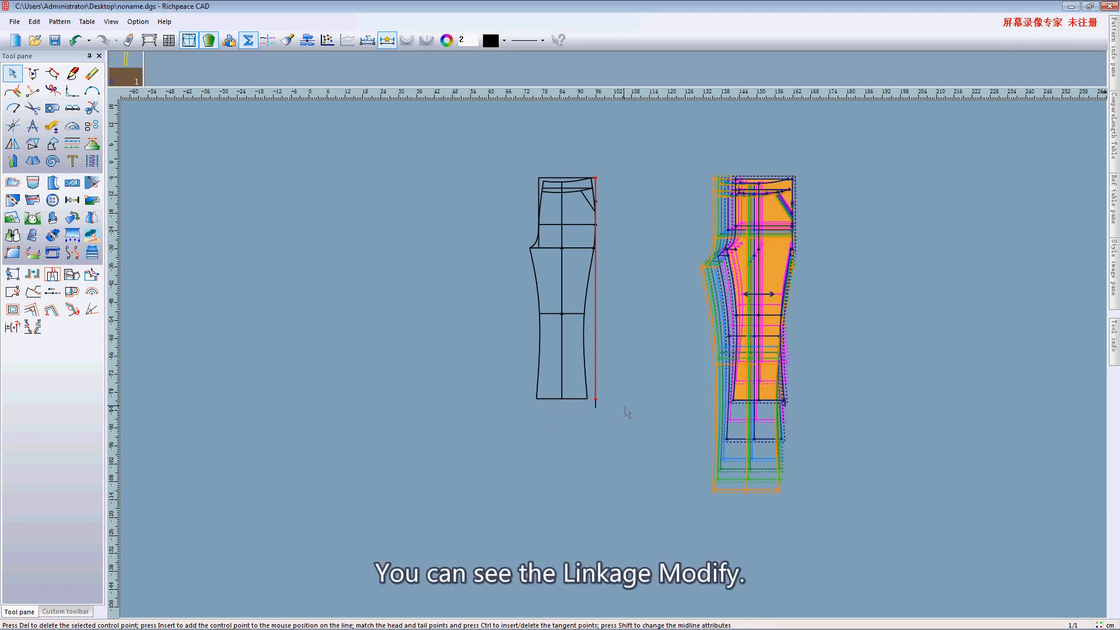
pyautogui.rightClick(657, 402)
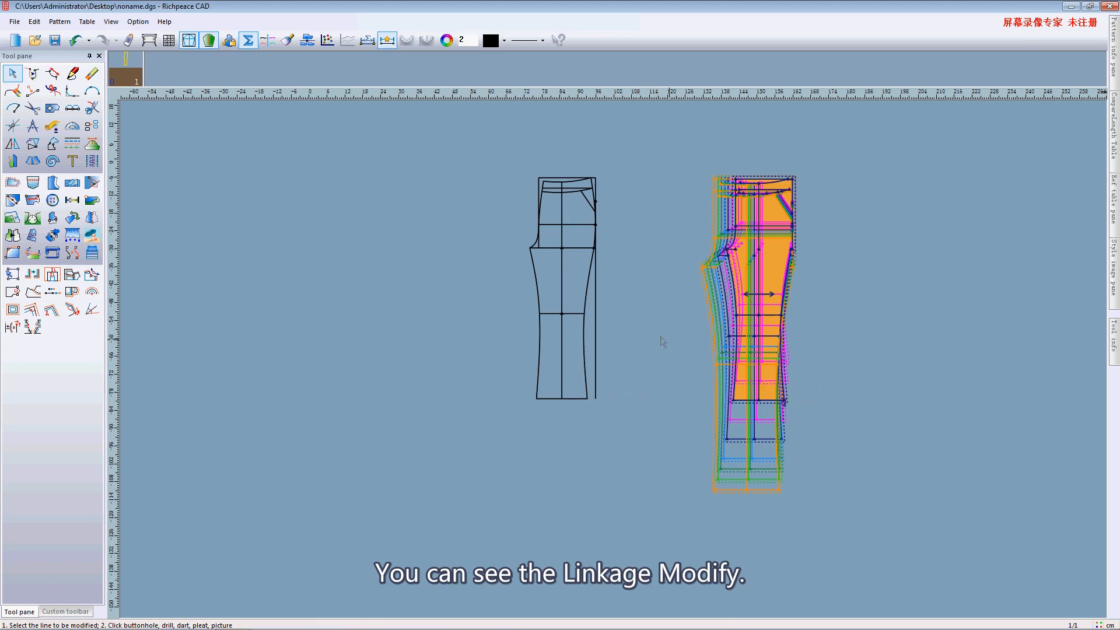
# - Shorten the draft's horizontal crotch line by subtracting a fraction of a centimetre in its length formula
pyautogui.scroll(3, 757, 403)
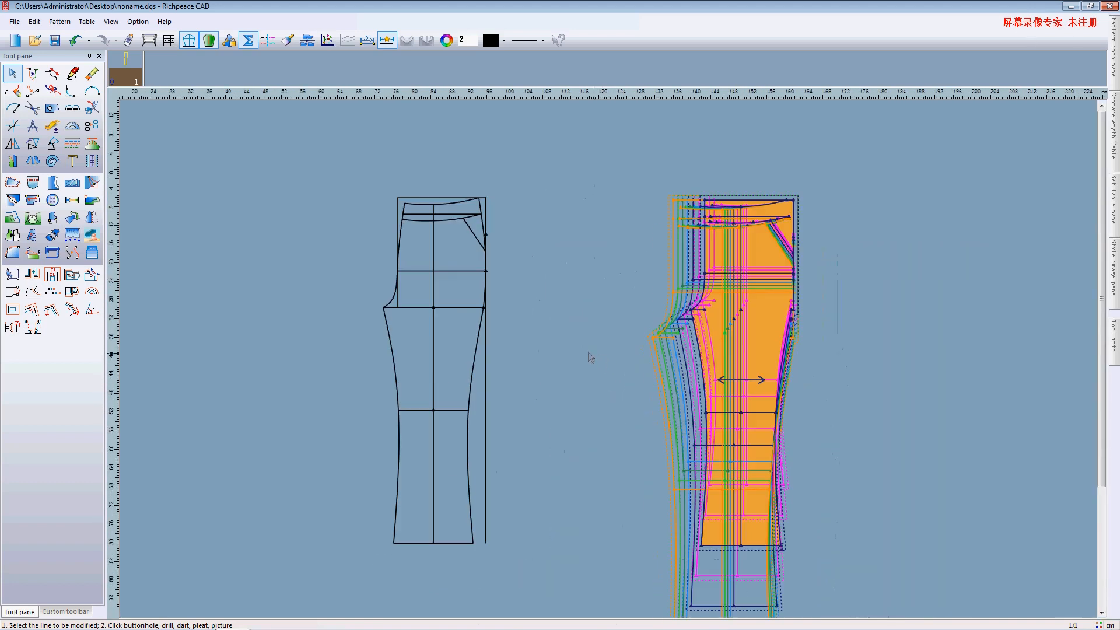
pyautogui.scroll(1, 634, 346)
pyautogui.click(569, 334)
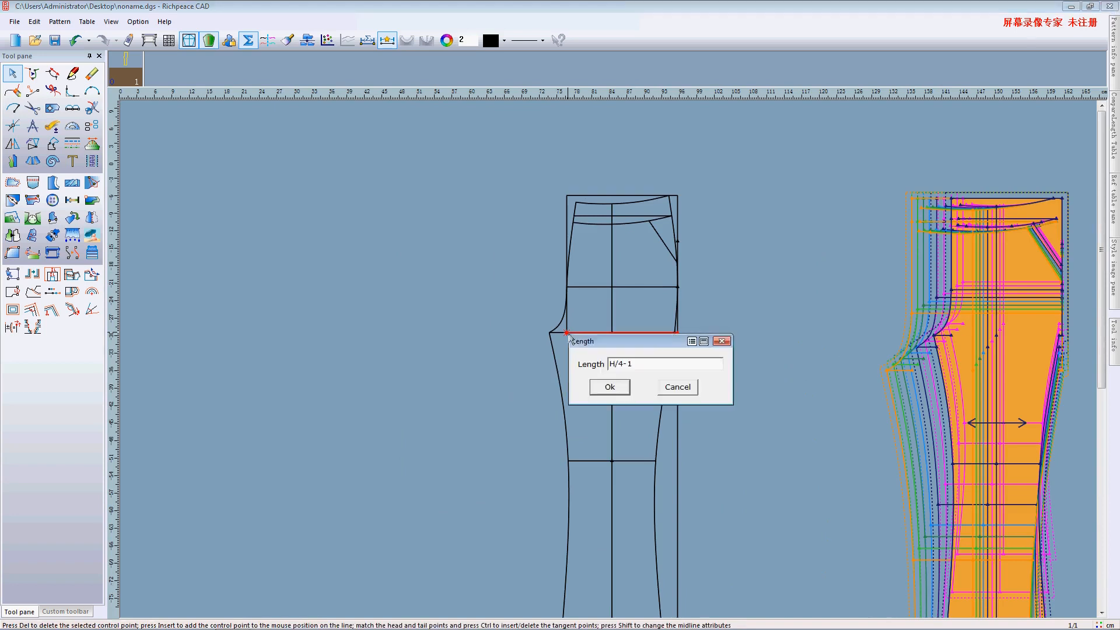
pyautogui.click(768, 363)
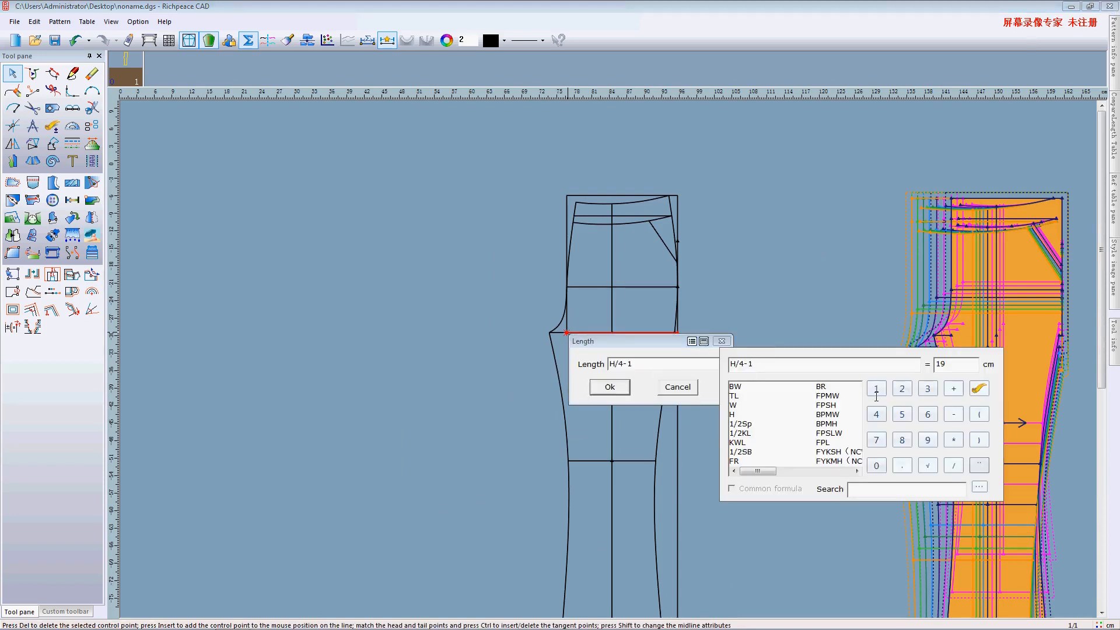
pyautogui.click(953, 415)
pyautogui.click(877, 465)
pyautogui.click(902, 465)
pyautogui.click(610, 387)
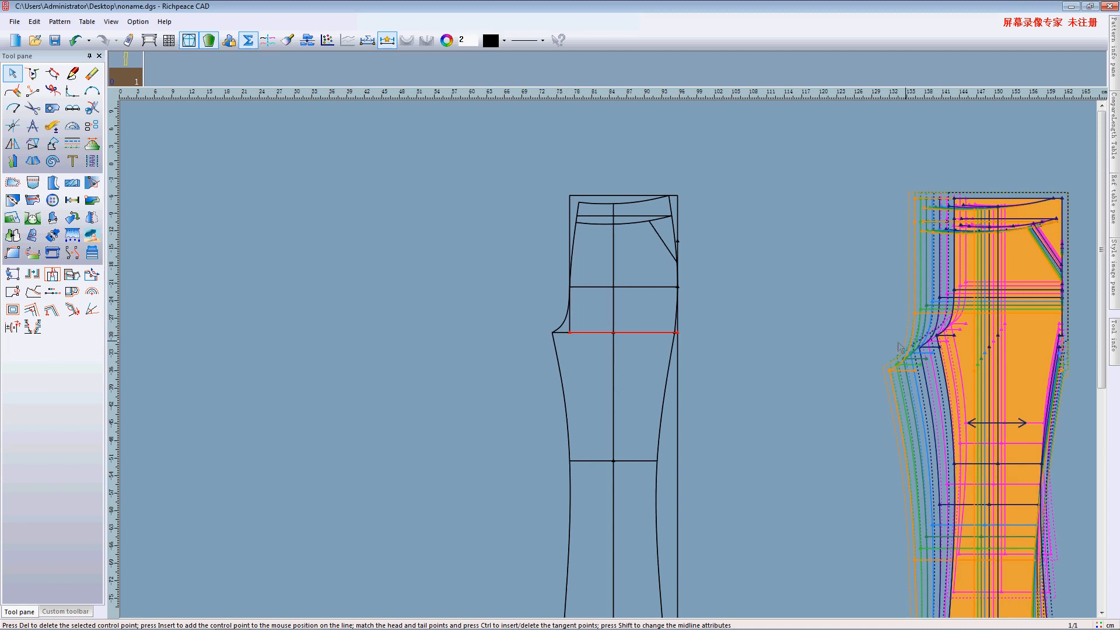
pyautogui.scroll(-3, 821, 398)
pyautogui.scroll(2, 608, 358)
pyautogui.scroll(-1, 579, 365)
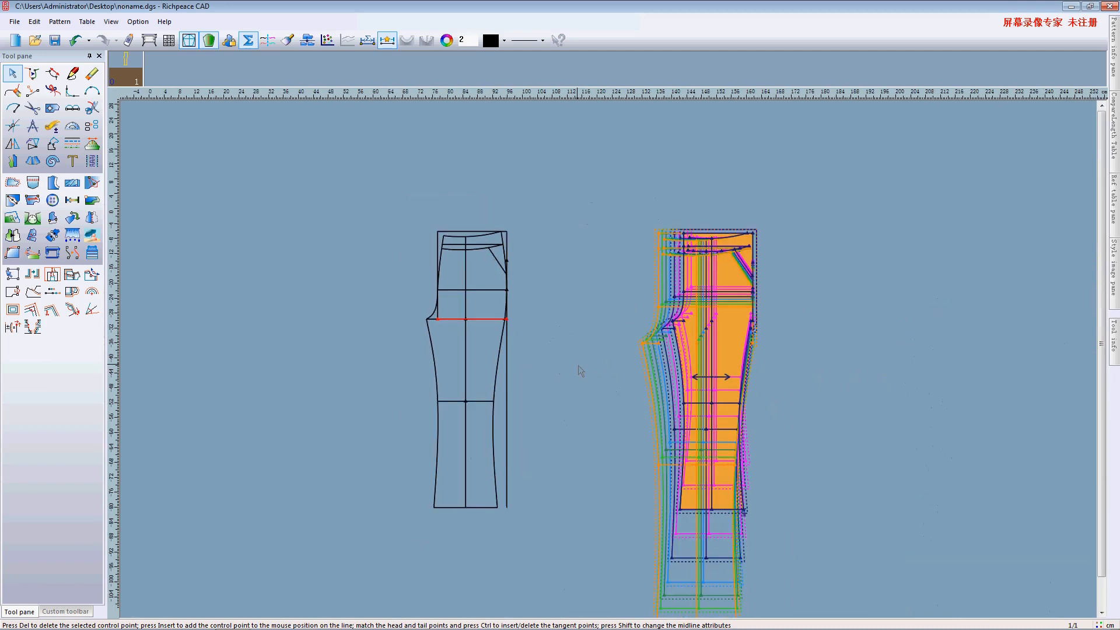